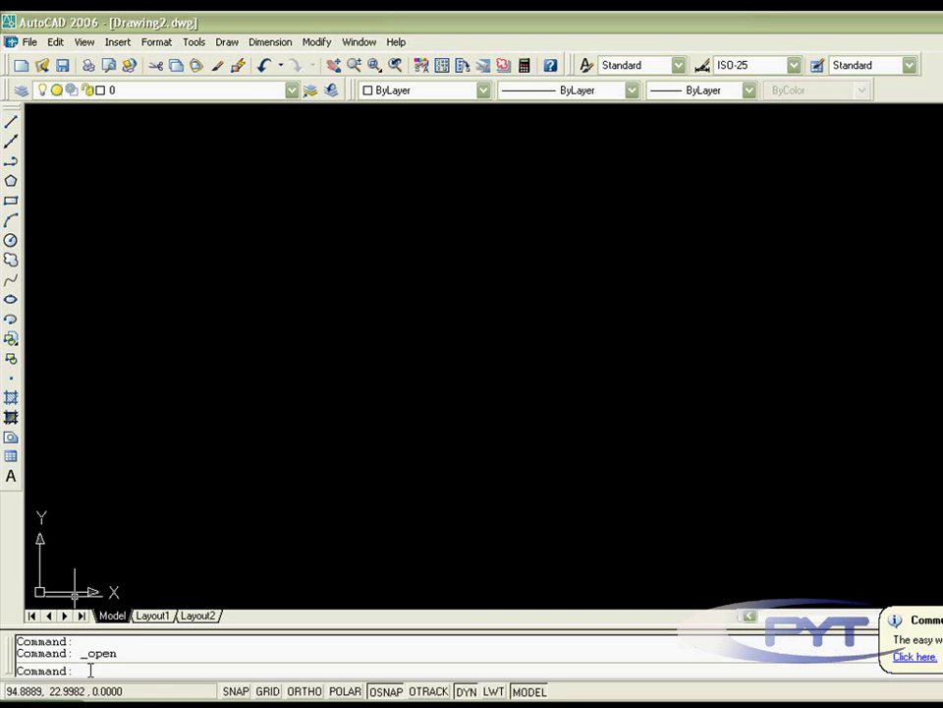
Step: Draw a radius-50 circle in Drawing2 and frame it in the view
type("c")
key("Return")
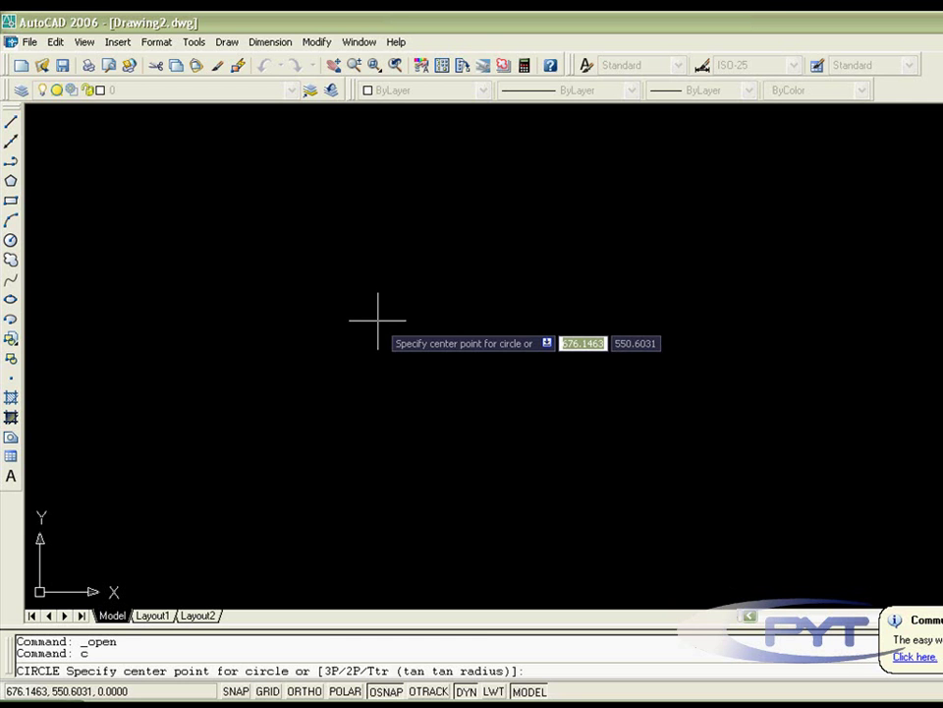
left_click(378, 319)
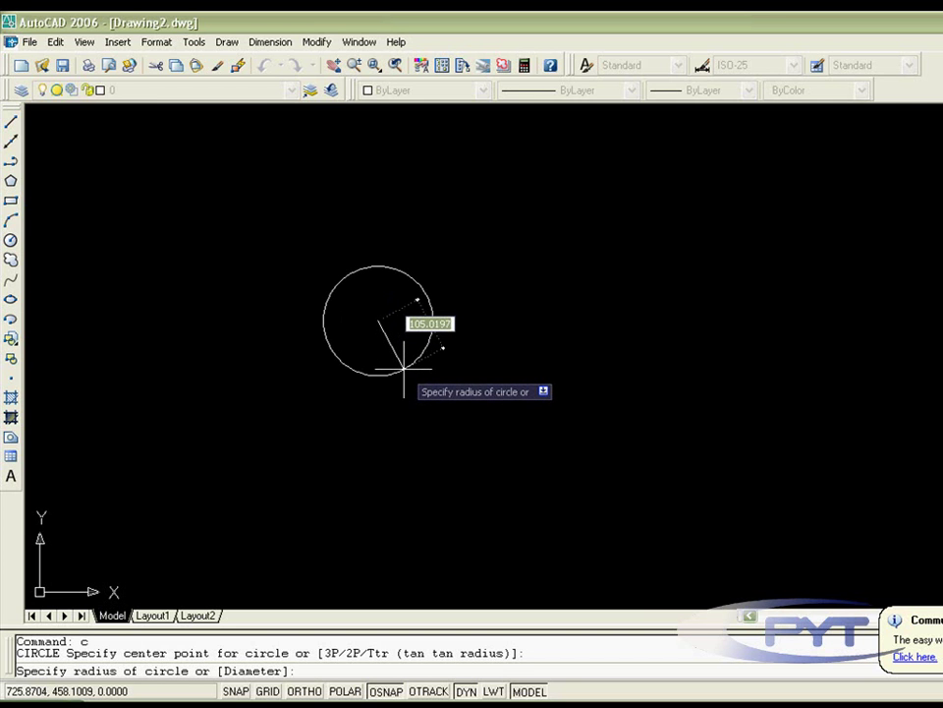
type("50")
key("Return")
scroll(404, 359, "up", 2)
scroll(401, 349, "up", 5)
middle_click_drag(339, 208, 328, 316)
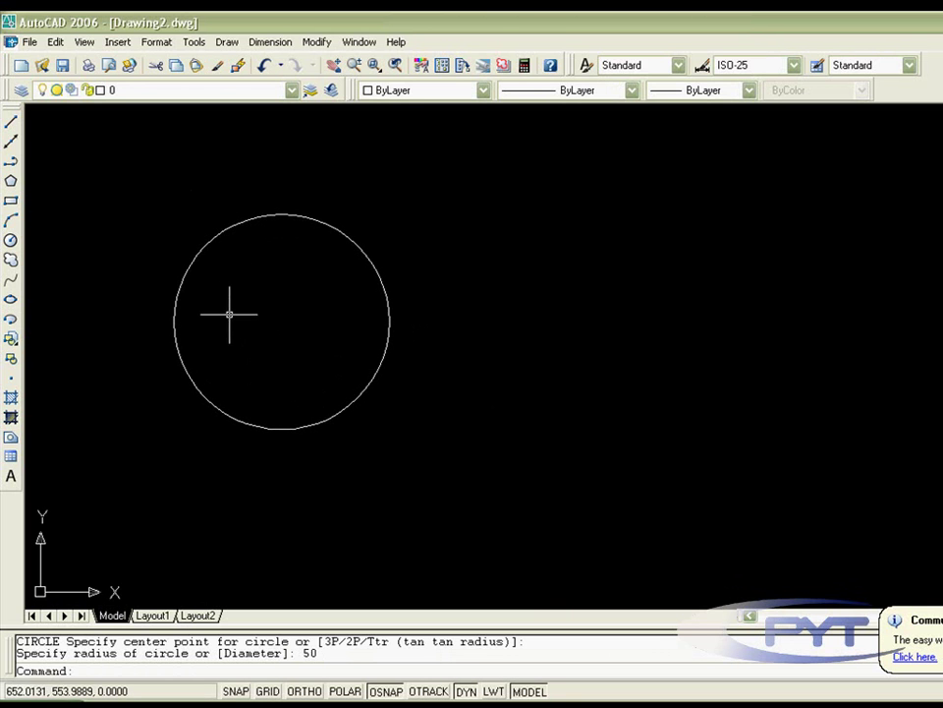
Step: Draw a Ø25 circle, sized by diameter, centred to the right of the R50 circle
left_click(10, 246)
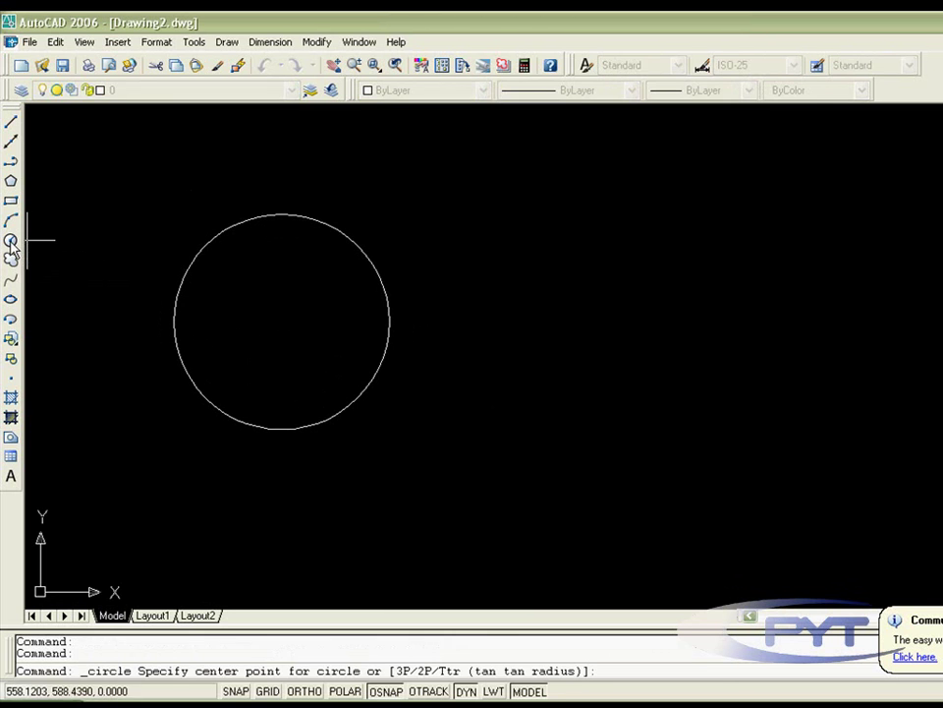
left_click(617, 325)
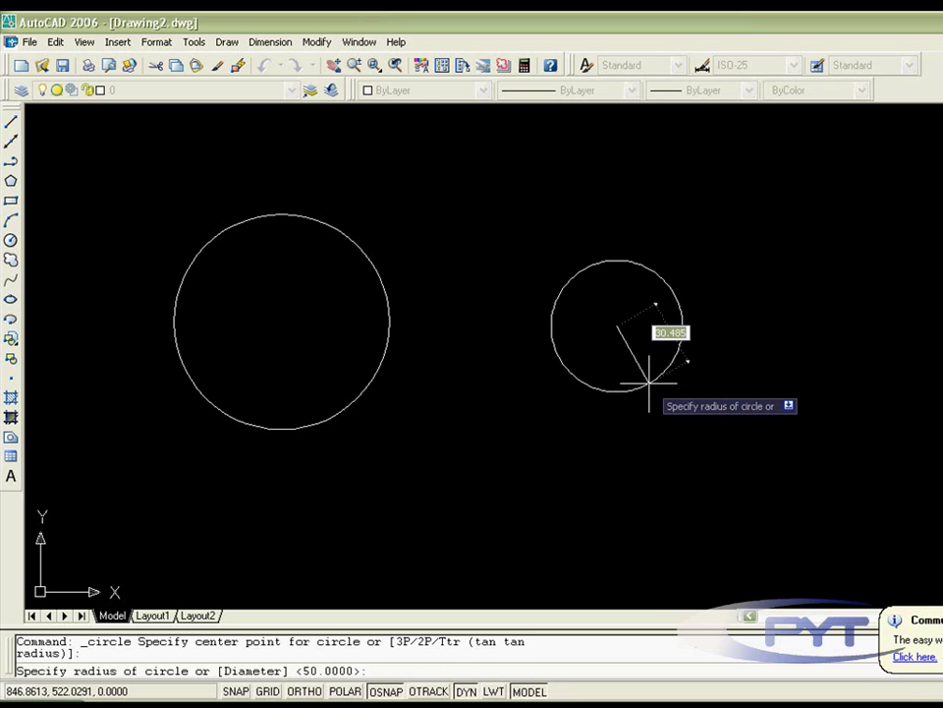
type("d")
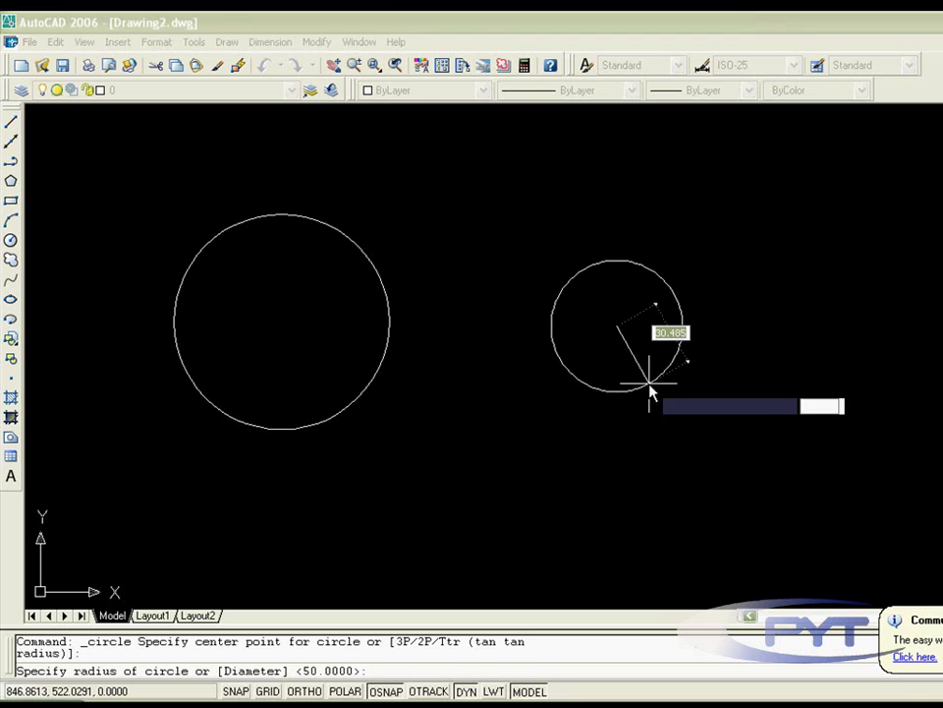
key("Return")
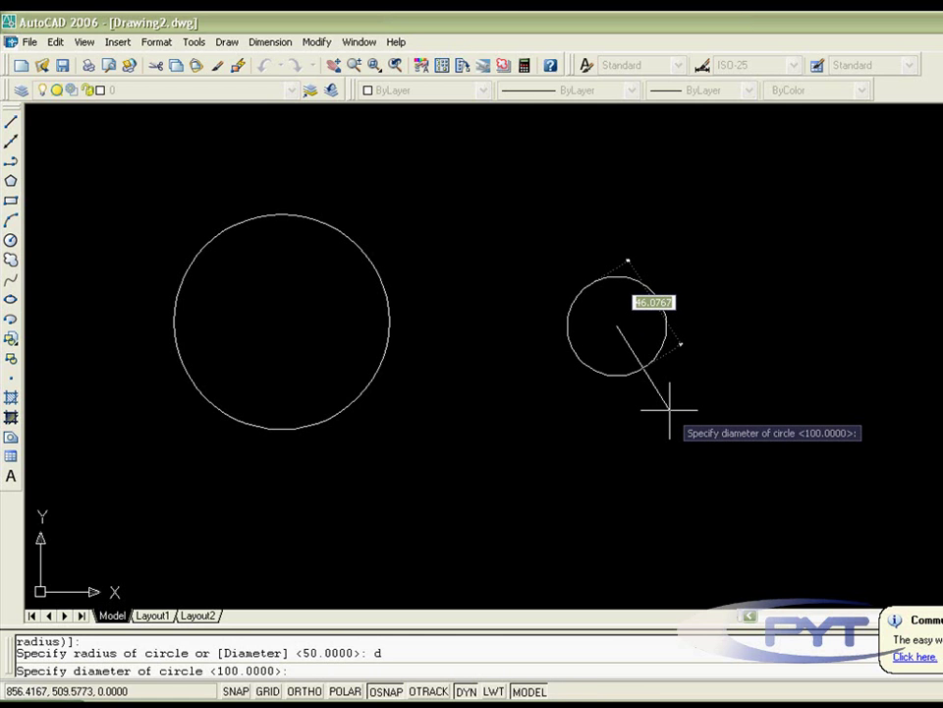
type("25")
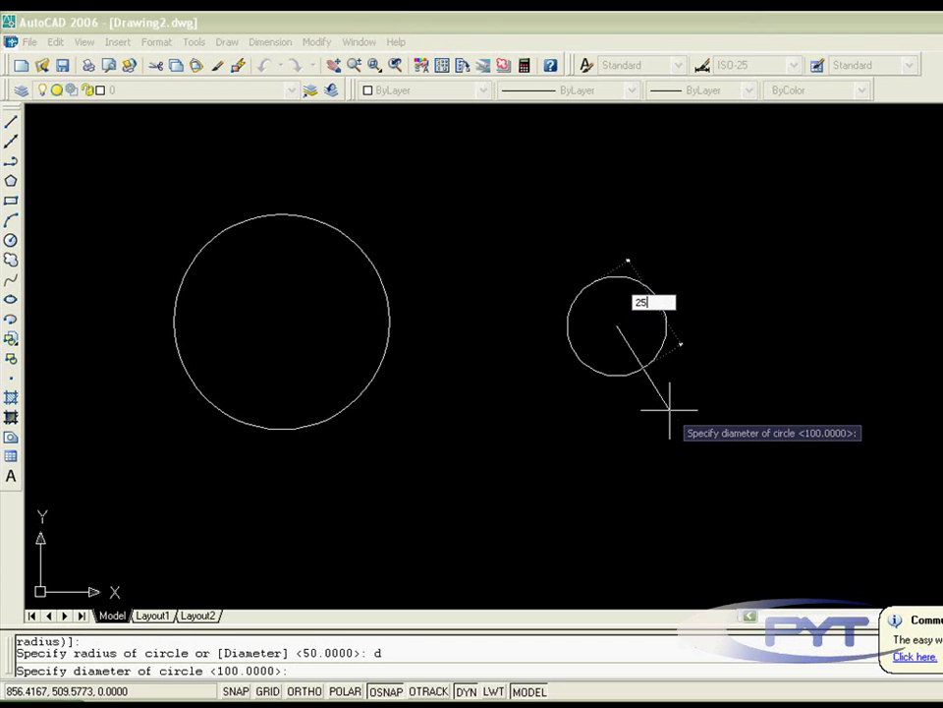
key("Return")
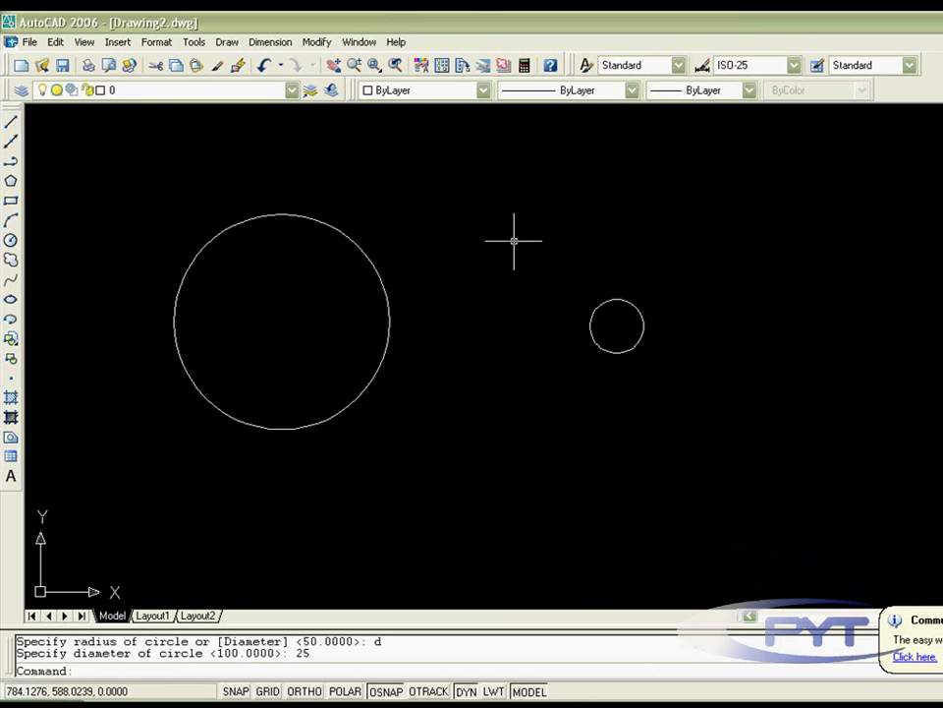
Step: Switch to contoh 1.dwg and pan its R20 and Ø30 circles to the left
left_click(366, 43)
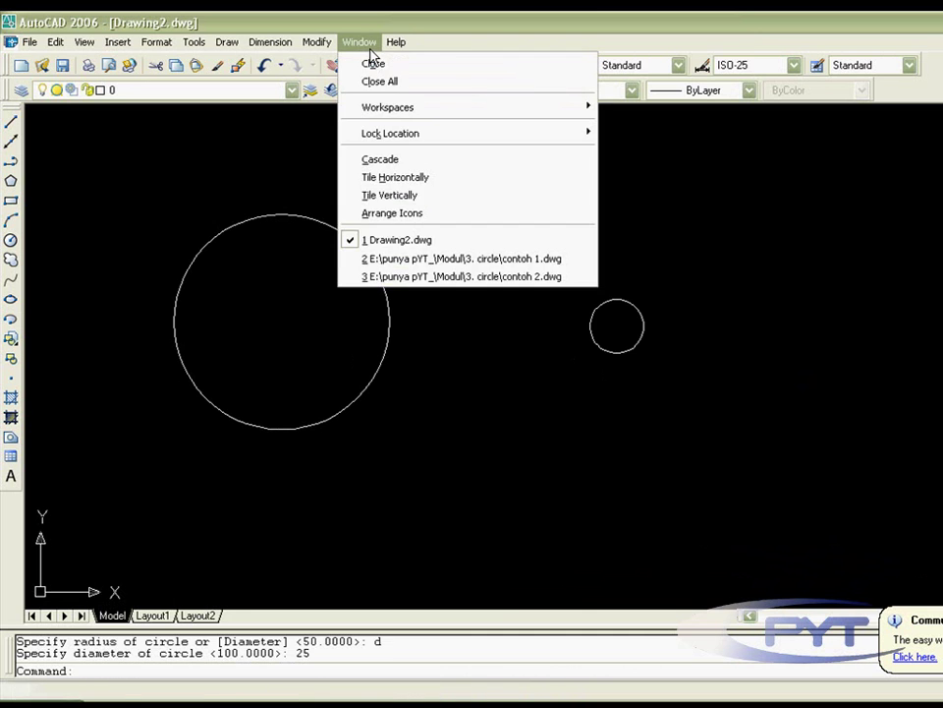
key("2")
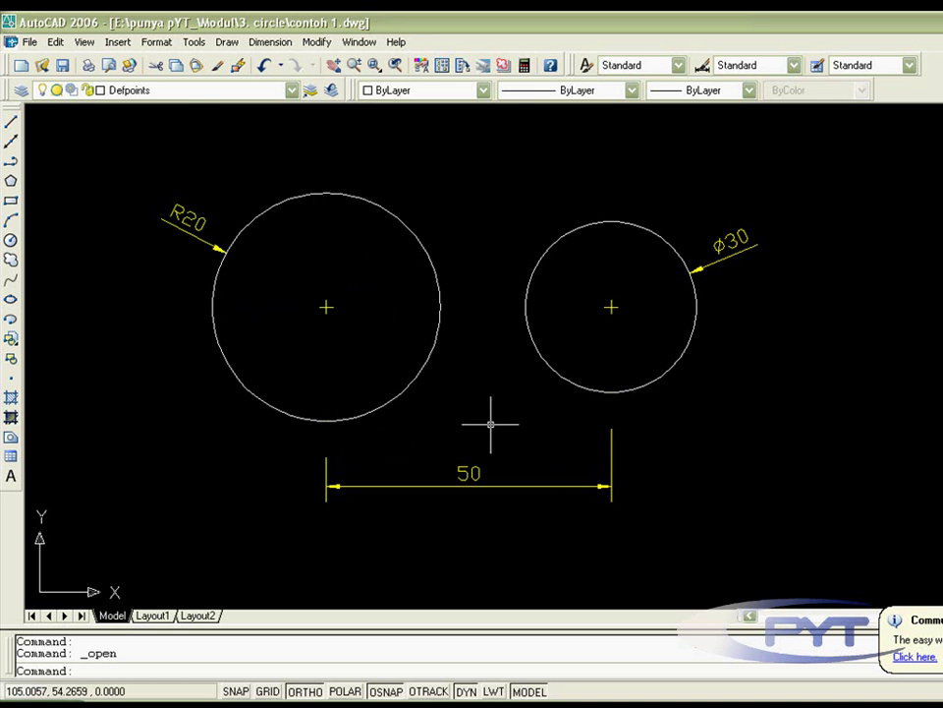
scroll(475, 421, "up", 1)
scroll(473, 421, "down", 1)
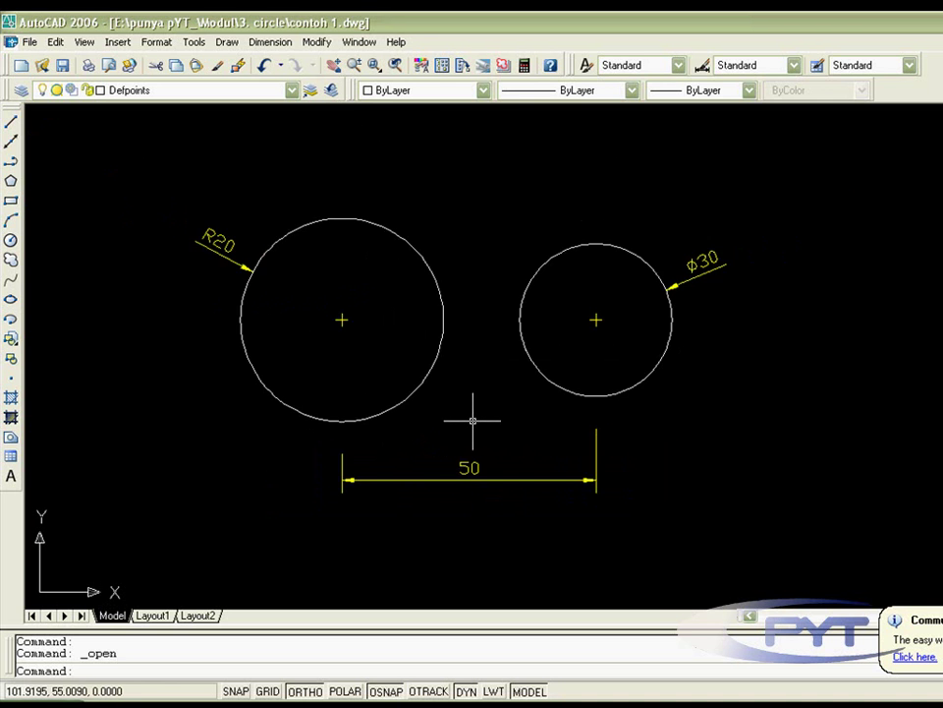
scroll(473, 419, "down", 1)
mouse_move(474, 390)
middle_mouse_down()
mouse_move(255, 339)
mouse_move(243, 347)
middle_mouse_up()
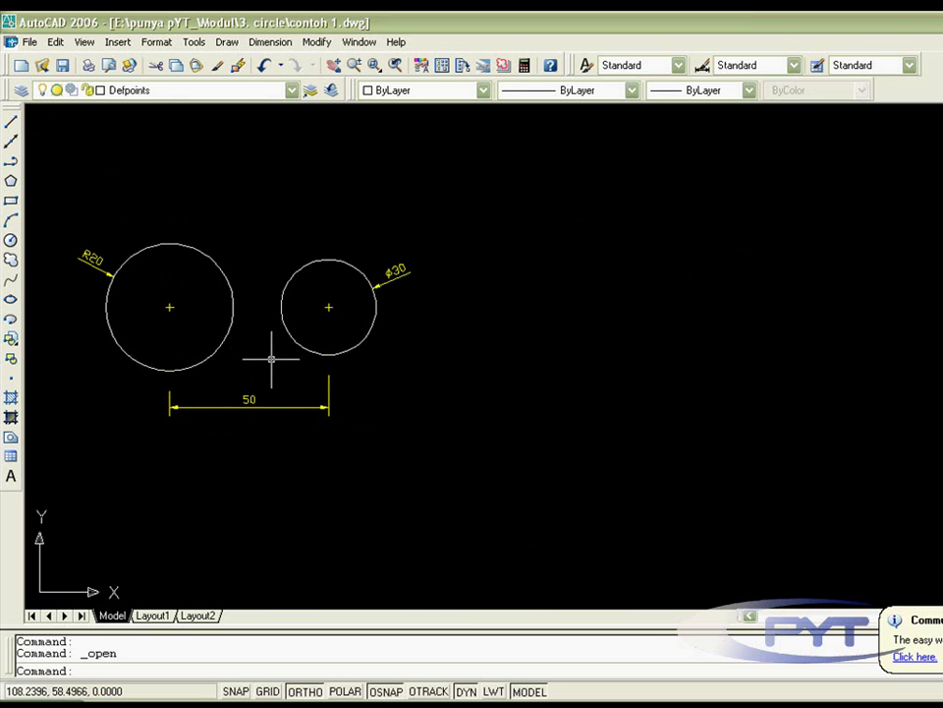
Step: Draw a radius-20 circle to the right of the dimensioned circle pair
left_click(10, 240)
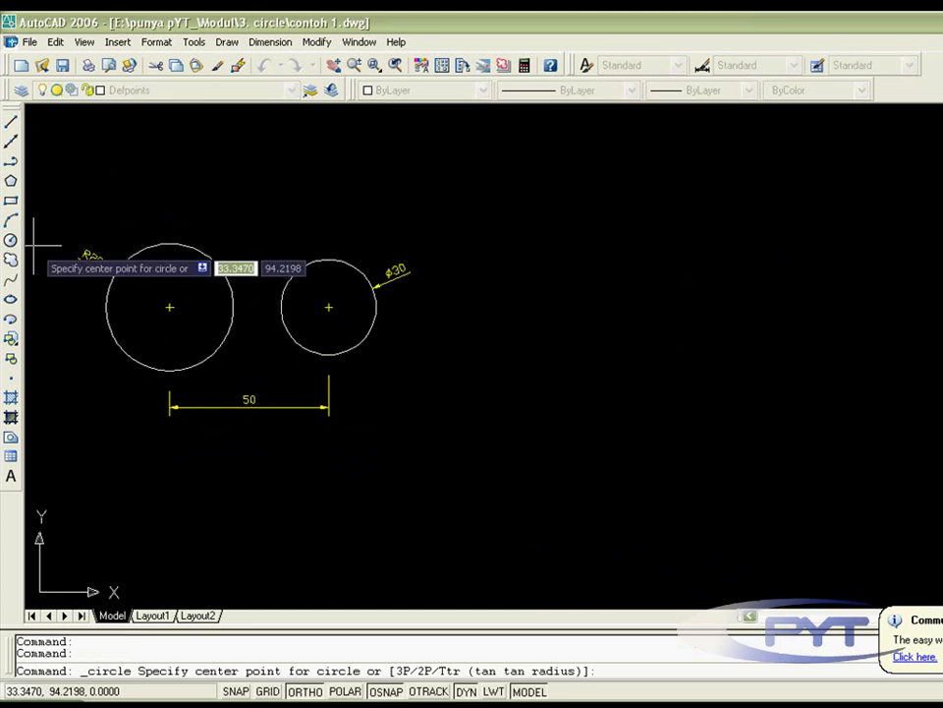
left_click(610, 322)
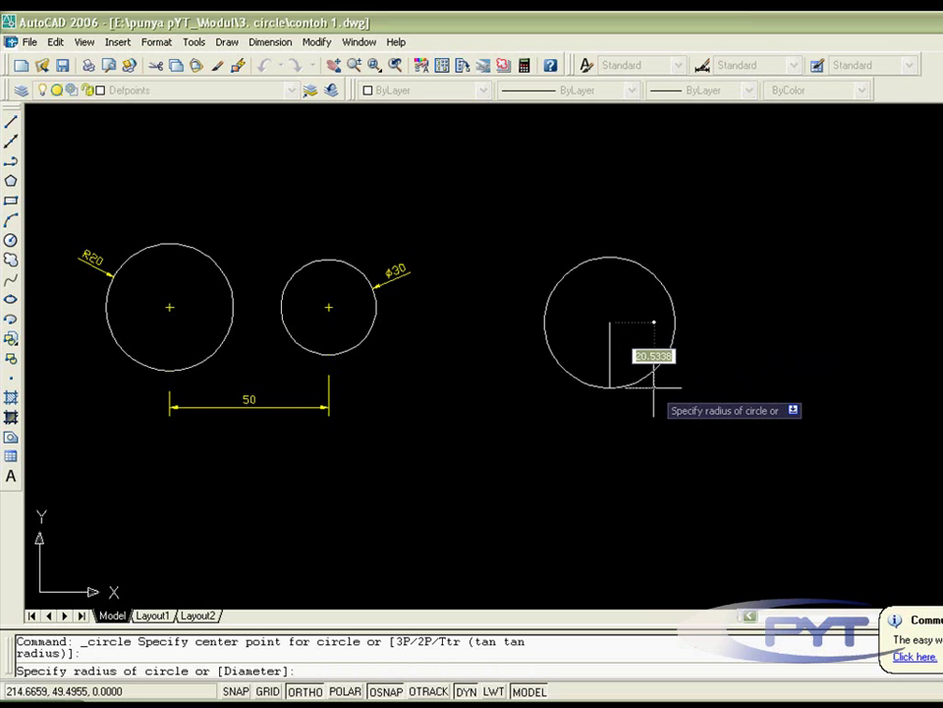
type("2")
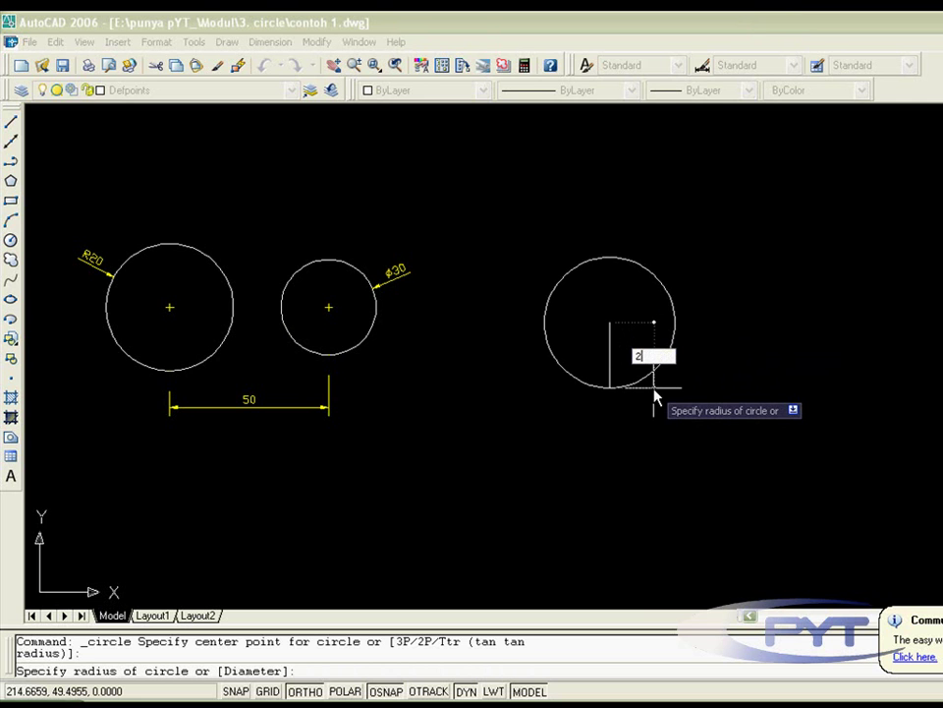
type("0")
key("Return")
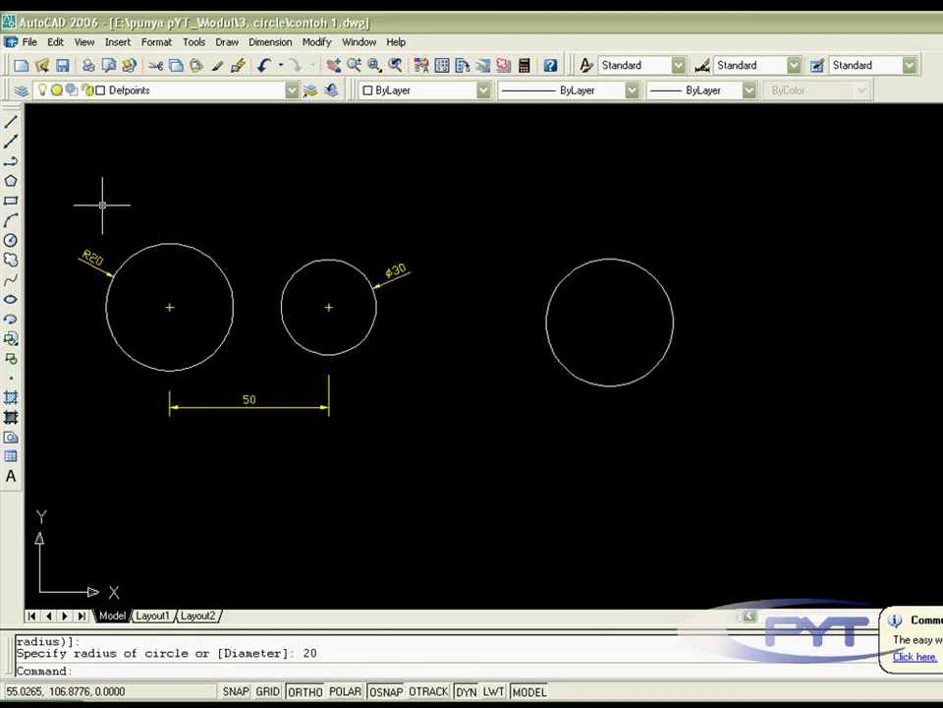
left_click(11, 122)
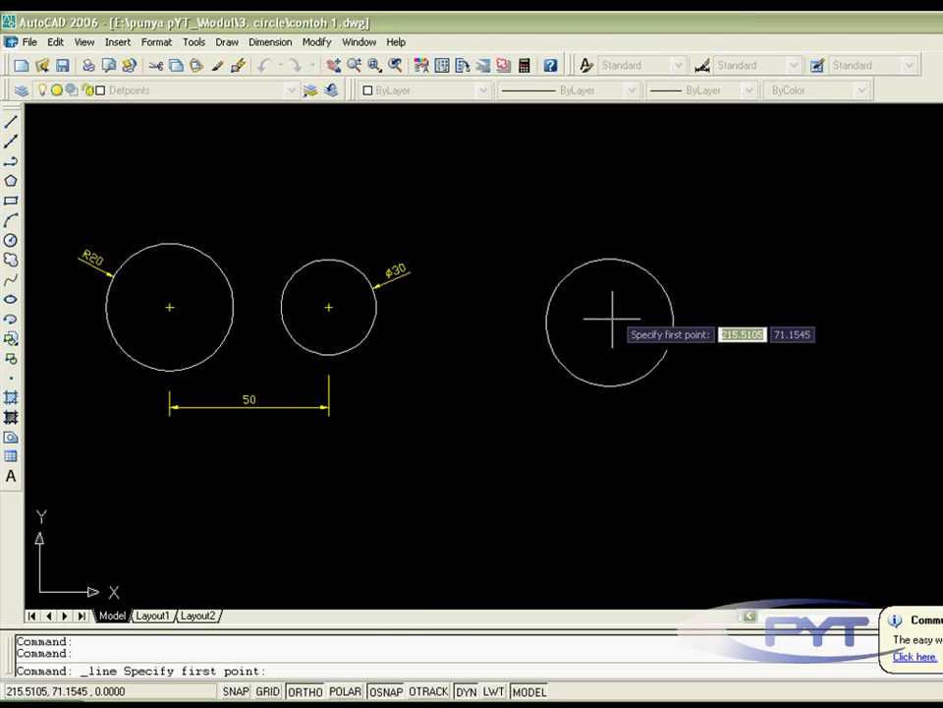
Step: Turn on the Center object snap alongside Endpoint in the OSNAP settings
right_click(382, 688)
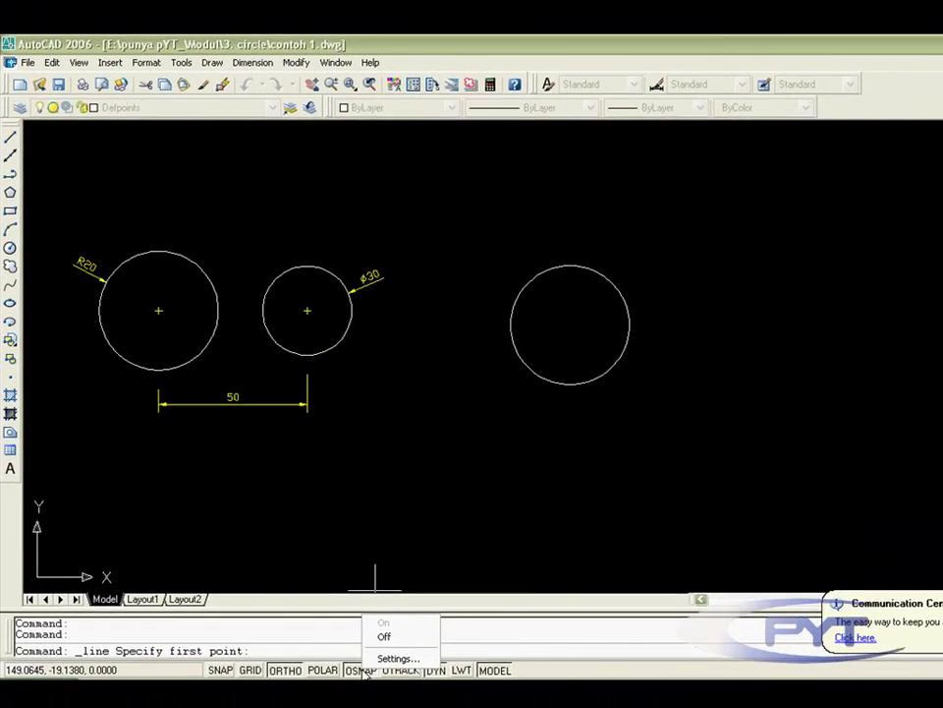
left_click(383, 657)
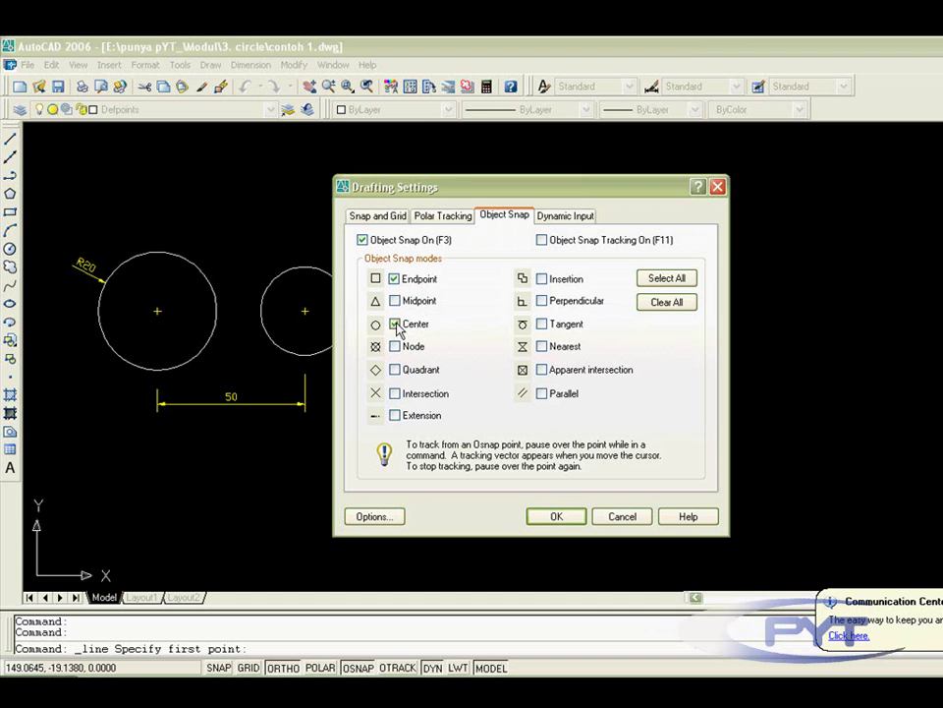
left_click(557, 516)
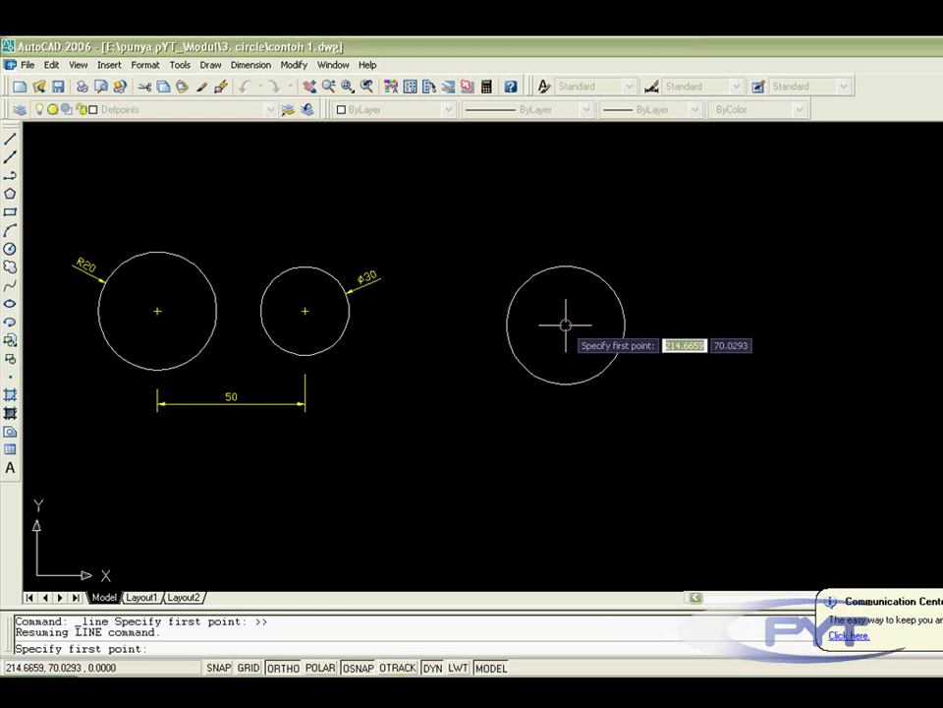
Step: Draw a 50-unit horizontal guide line rightward from the R20 circle's centre
left_click(565, 324)
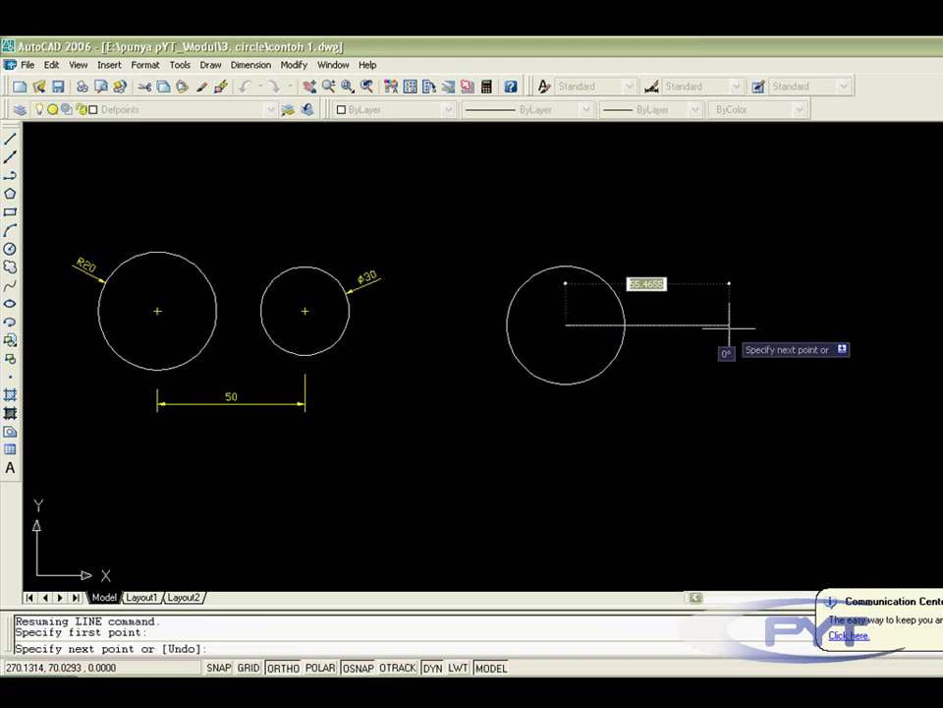
type("50")
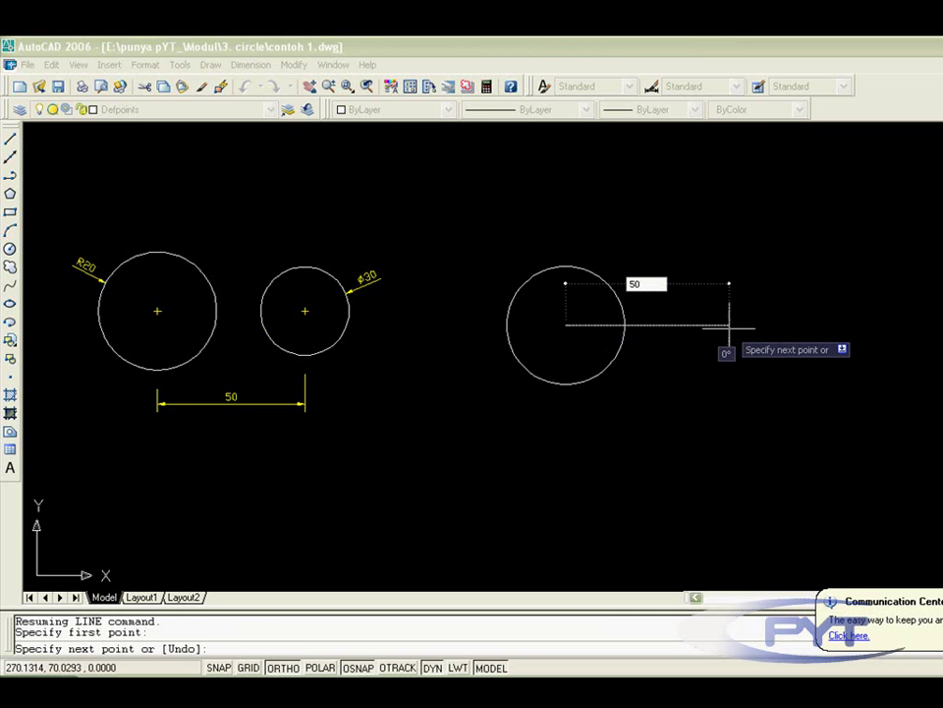
key("Return")
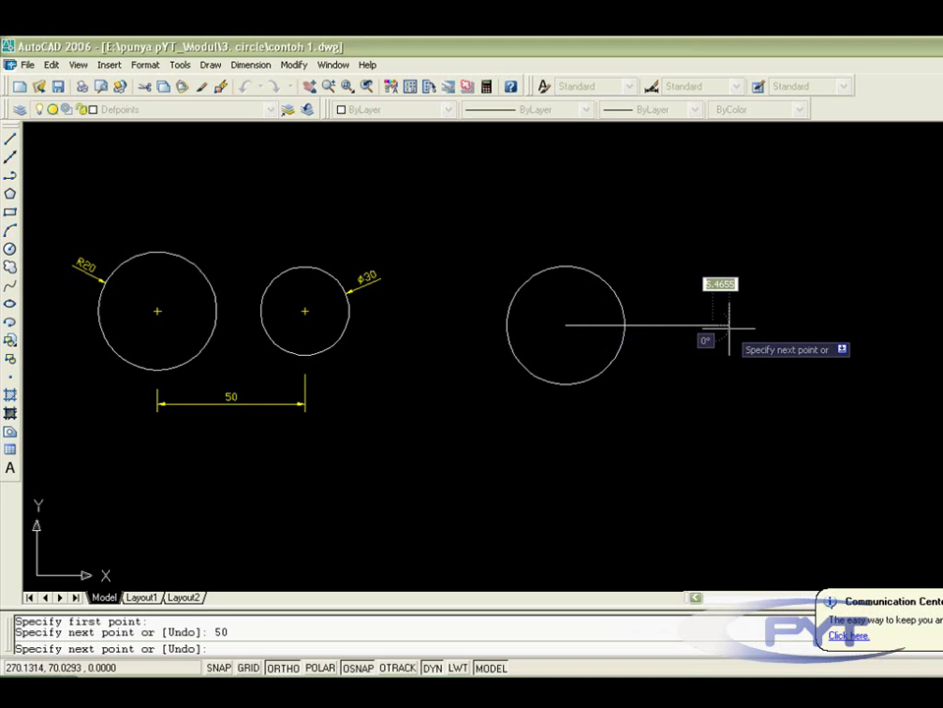
right_click(733, 330)
left_click(739, 335)
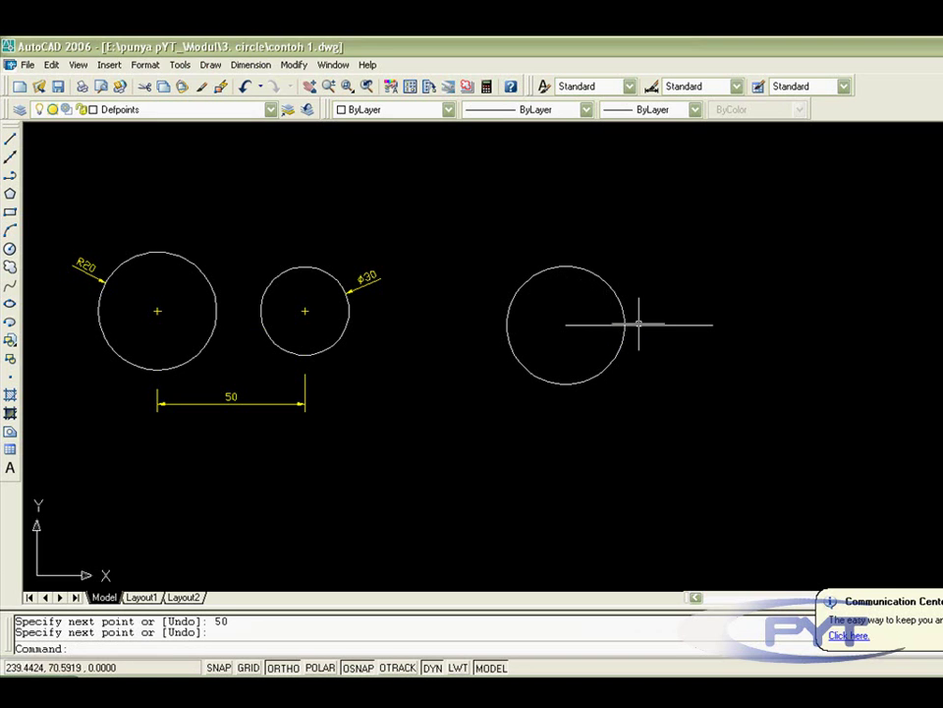
type("c")
key("Return")
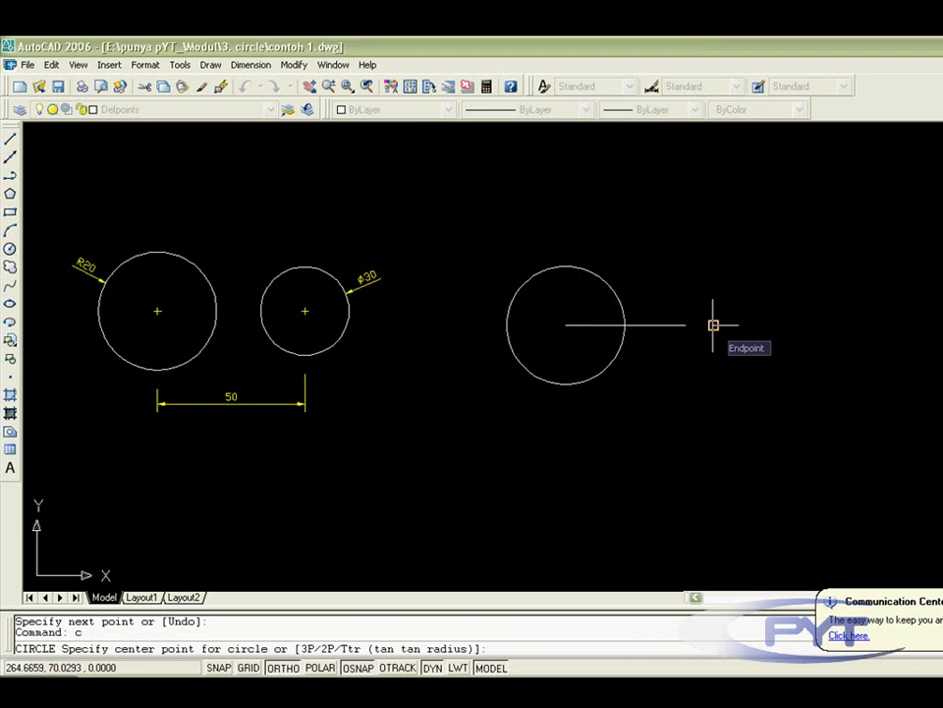
Step: Draw a diameter-30 circle centred on the far end of the 50-unit line
left_click(713, 324)
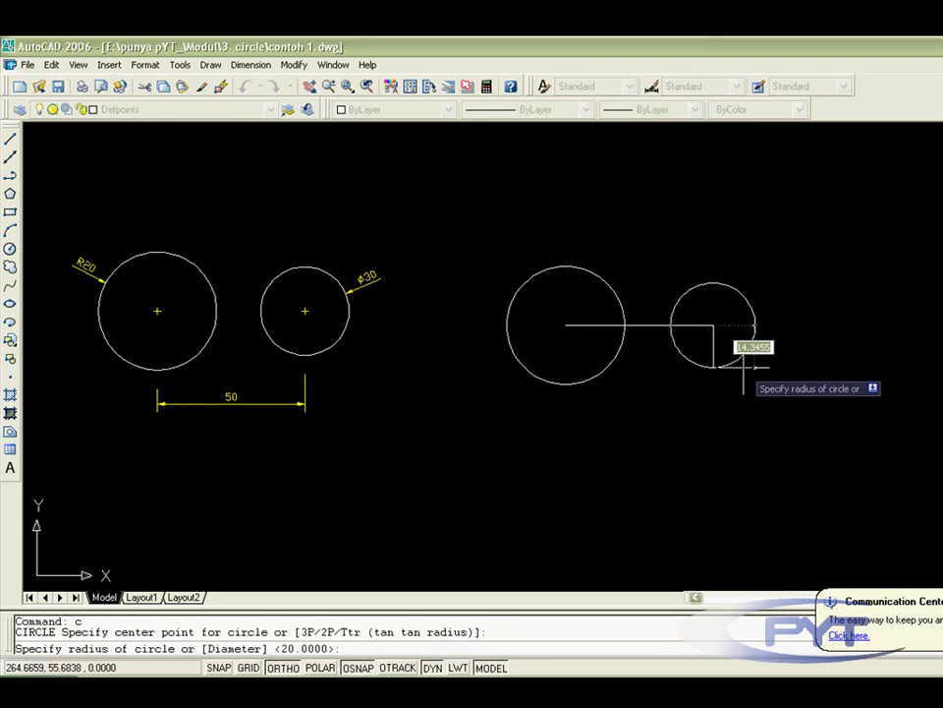
type("d")
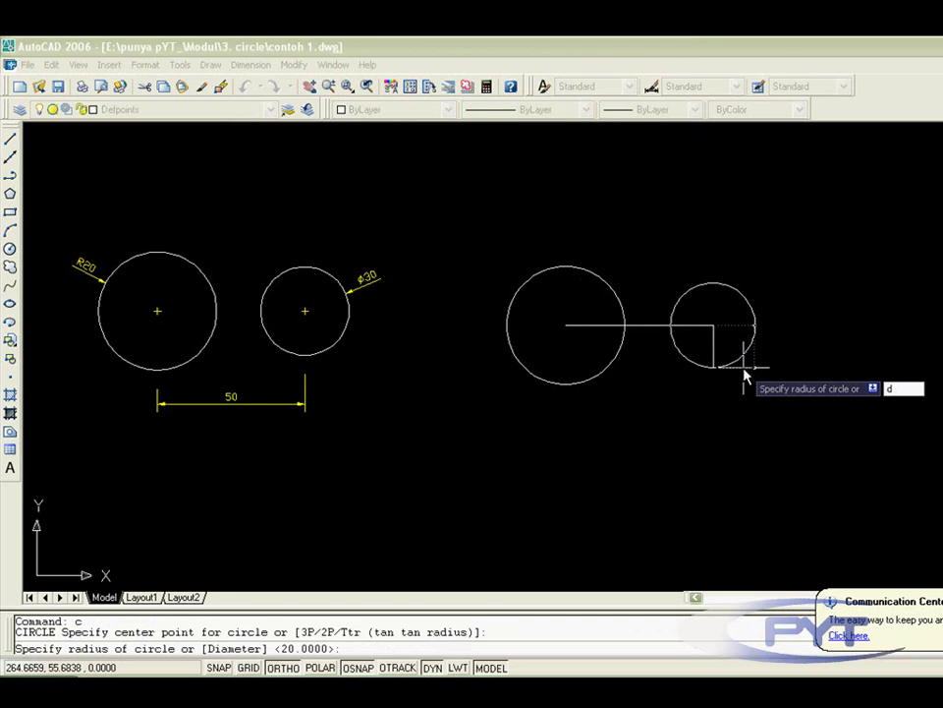
key("Return")
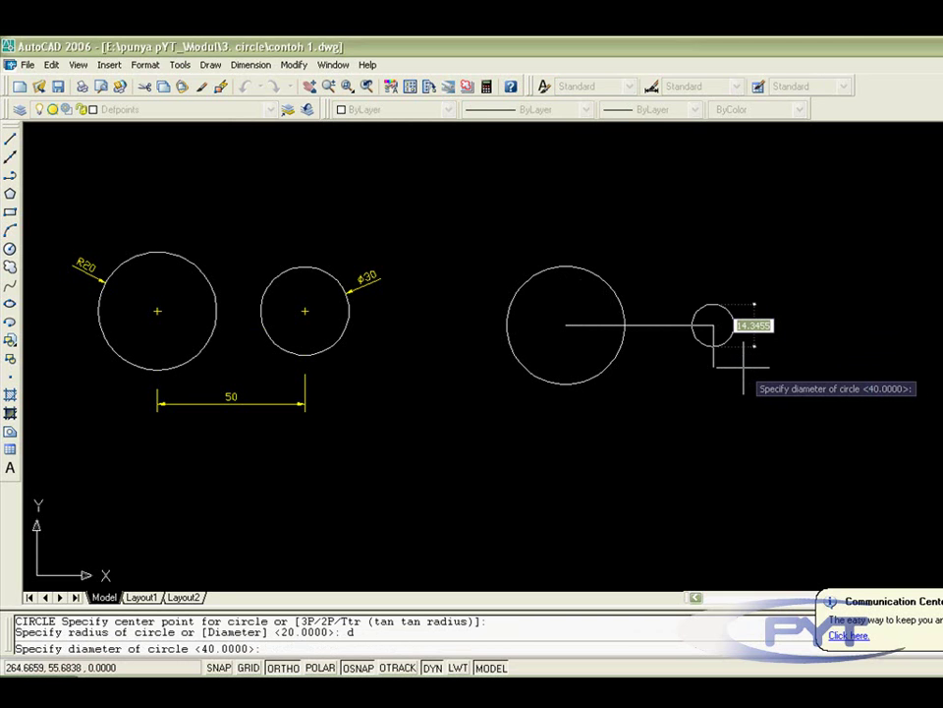
type("30")
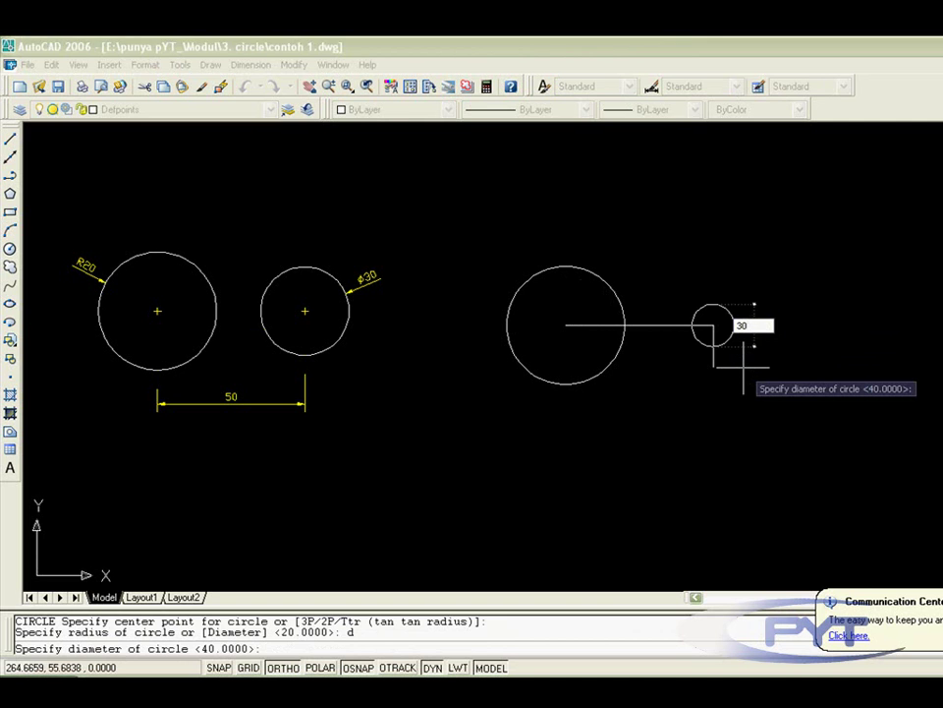
key("Return")
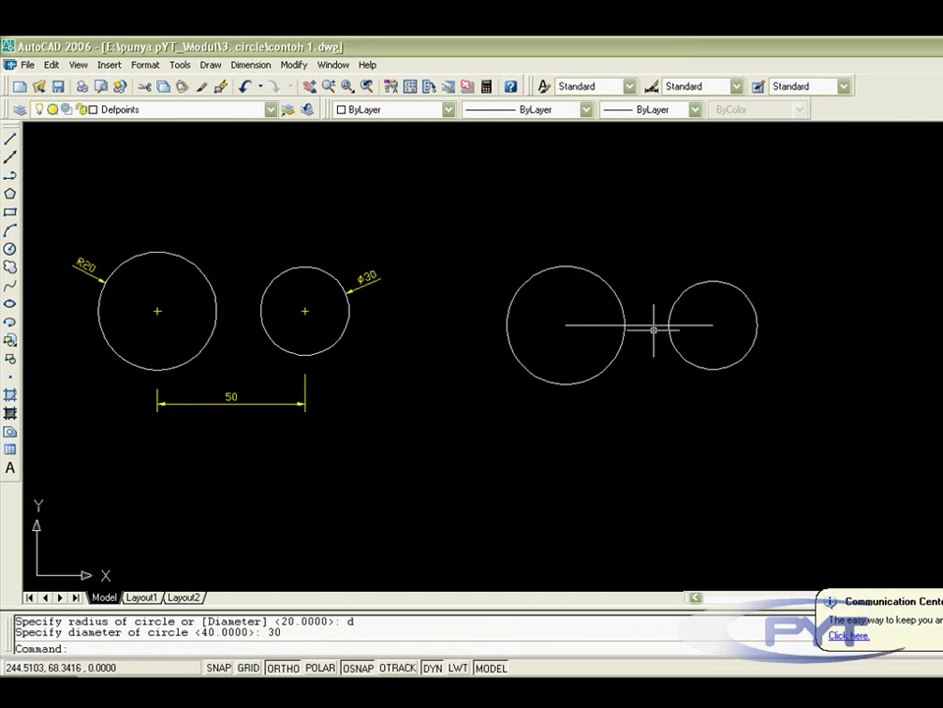
Step: Erase the 50-unit guide line between the R20 and Ø30 circles
left_click(650, 325)
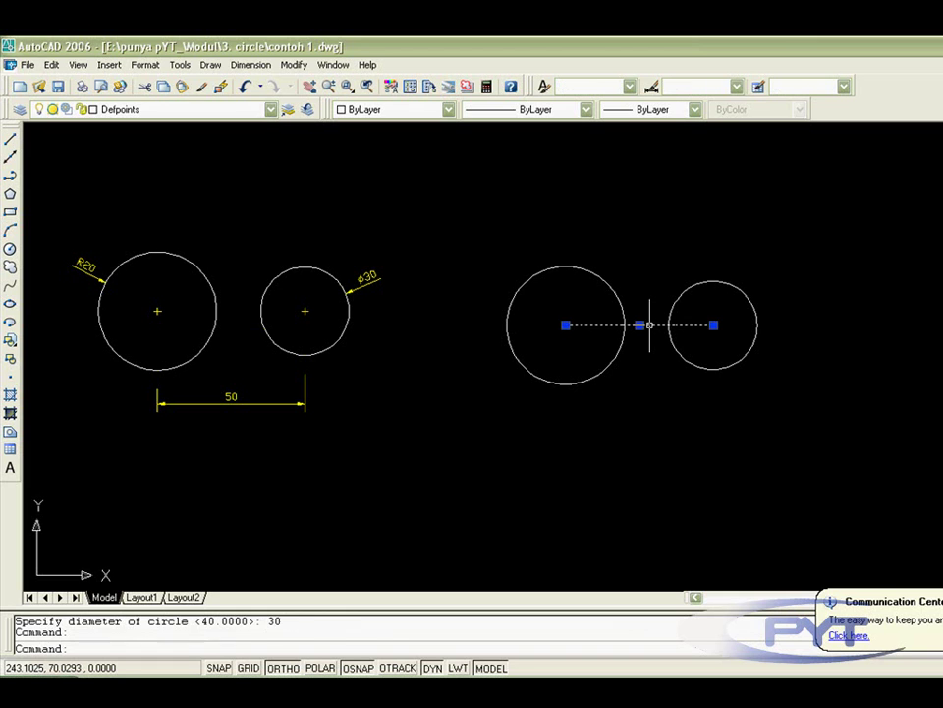
key("Delete")
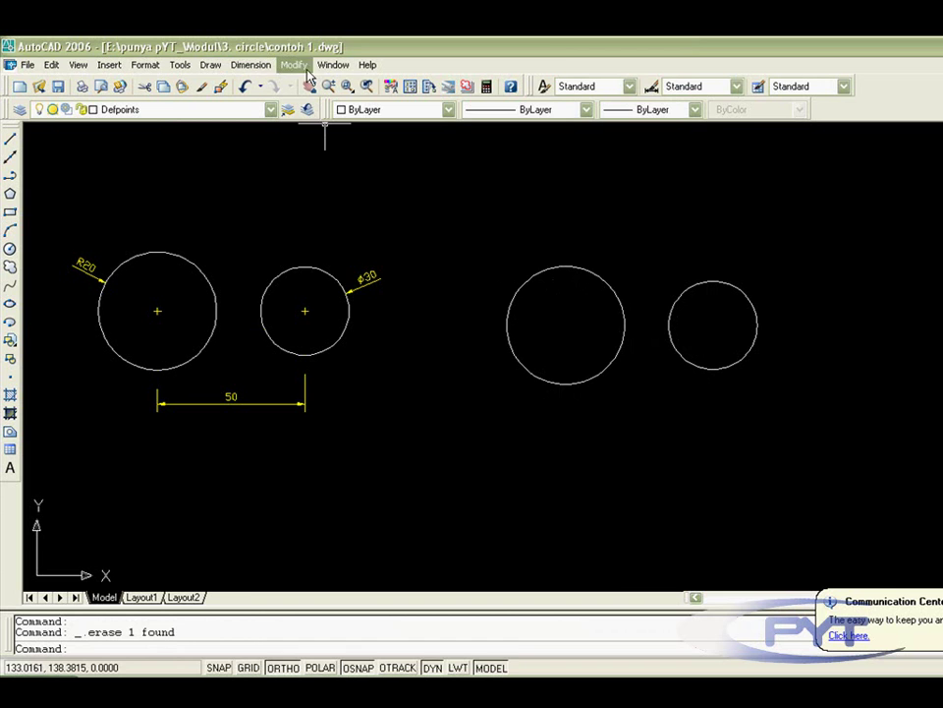
Step: Switch to contoh 2.dwg and shift its dimensioned square and R20 circle left
left_click(333, 65)
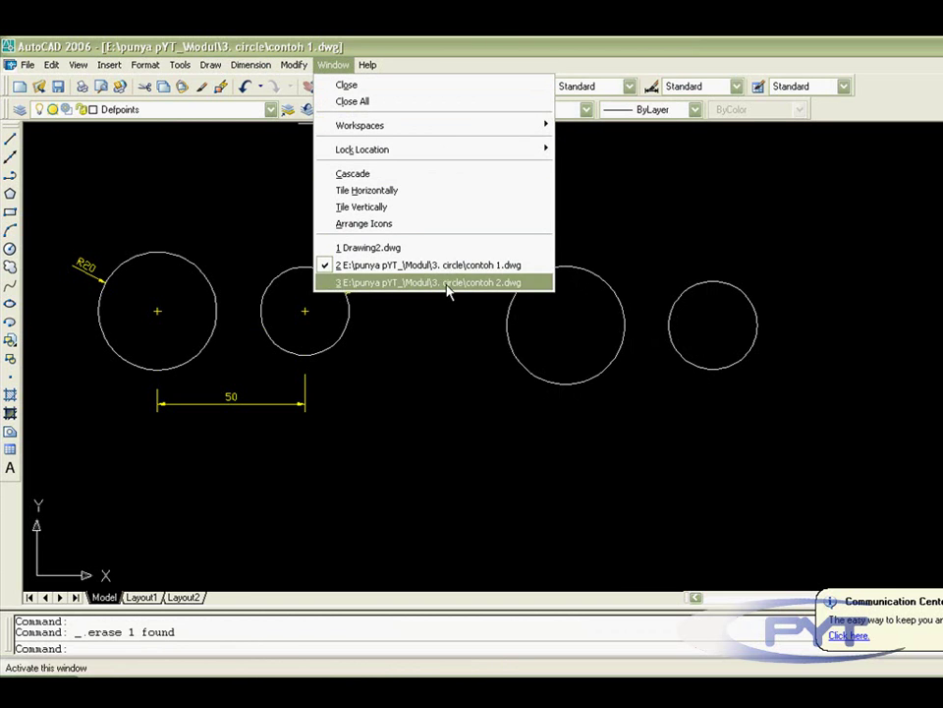
left_click(442, 282)
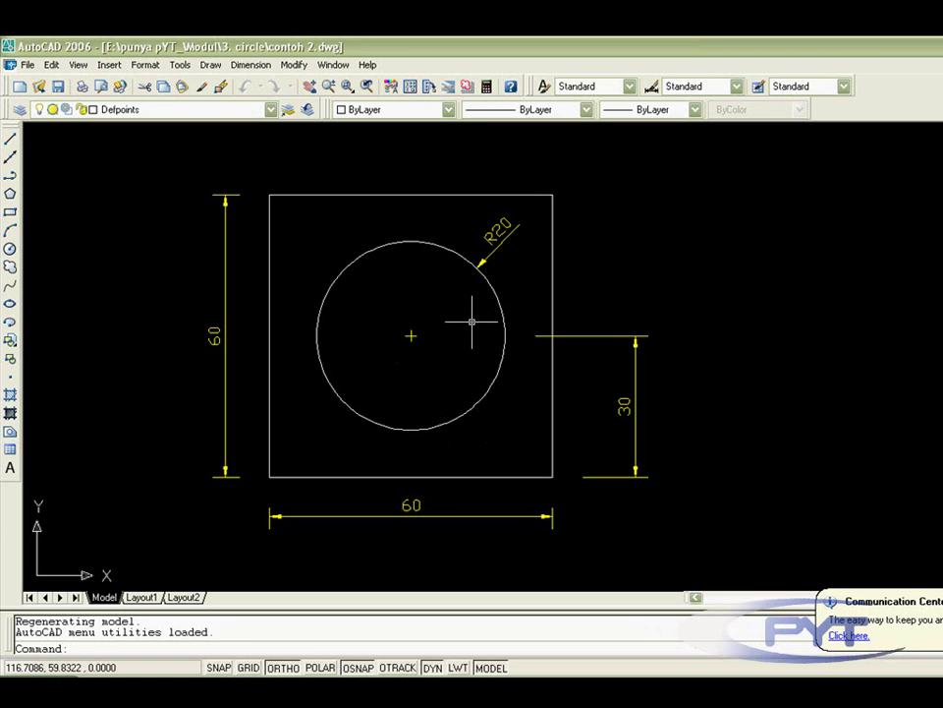
middle_click_drag(472, 322, 263, 302)
scroll(315, 305, "down", 2)
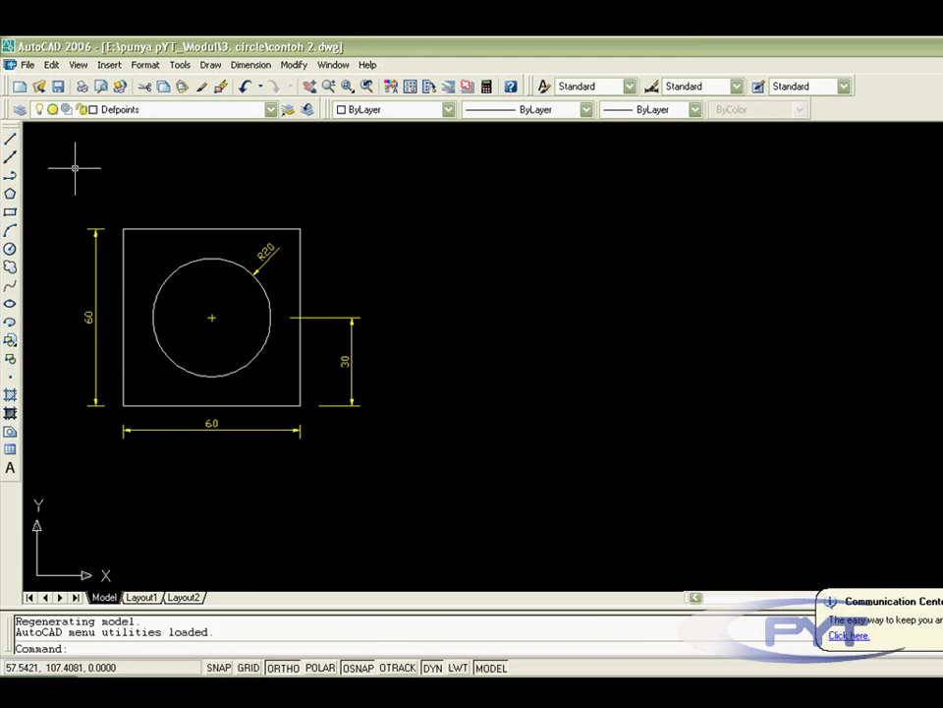
left_click(10, 139)
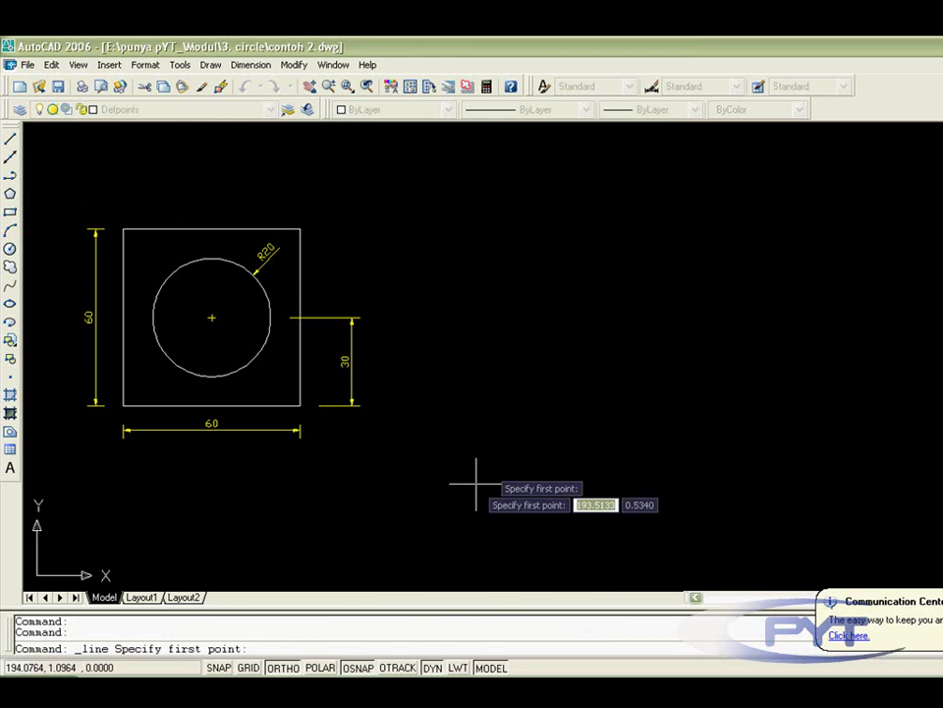
Step: Draw a closed 60×60 square from four 60-unit lines right of the reference drawing
left_click(510, 397)
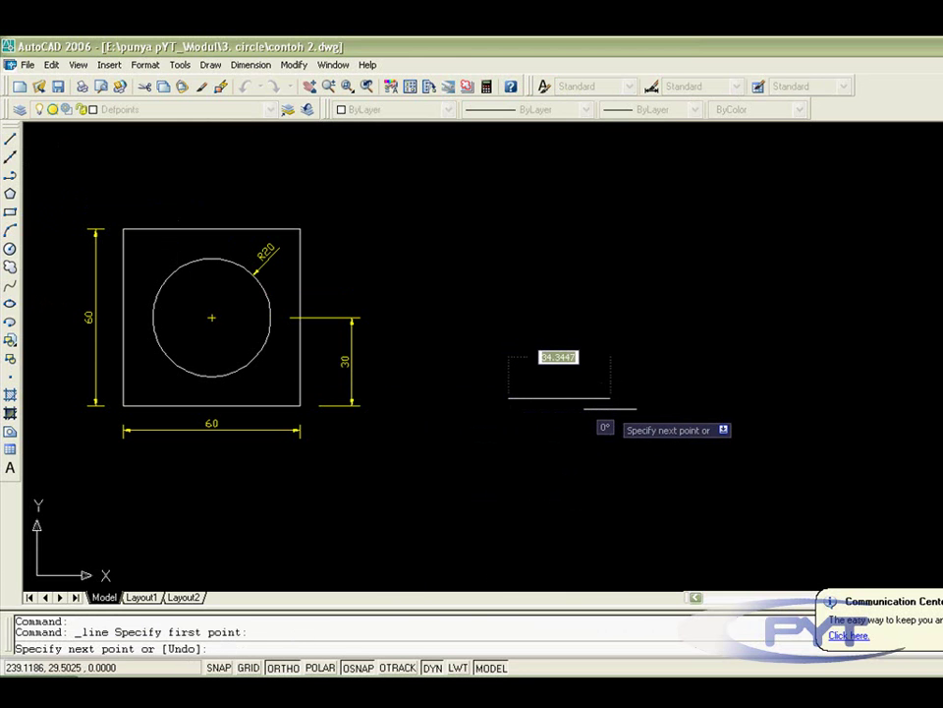
type("6")
key("Return")
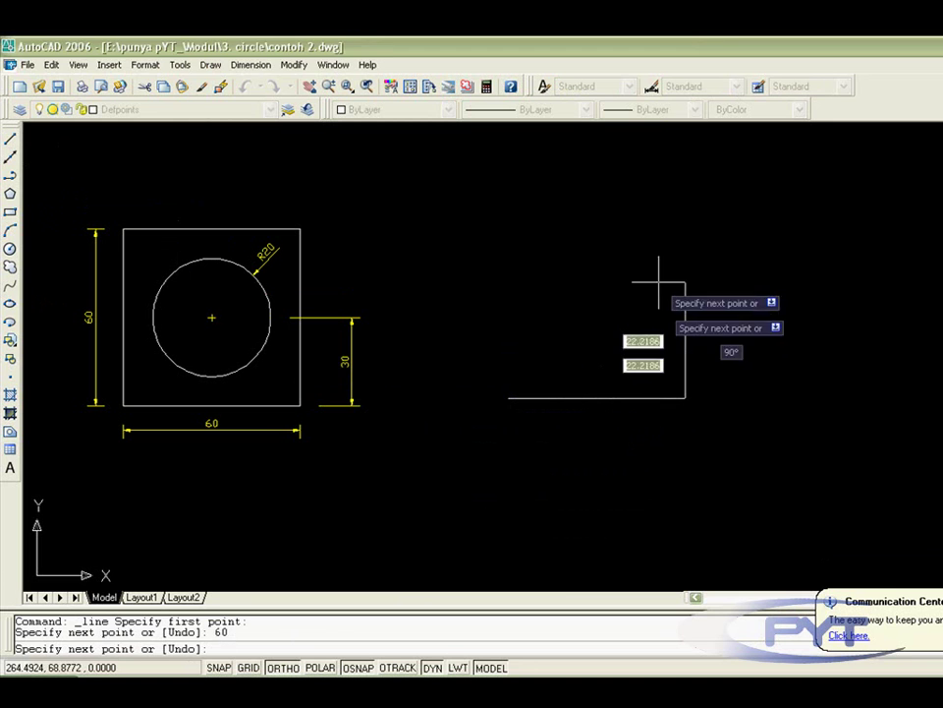
type("60")
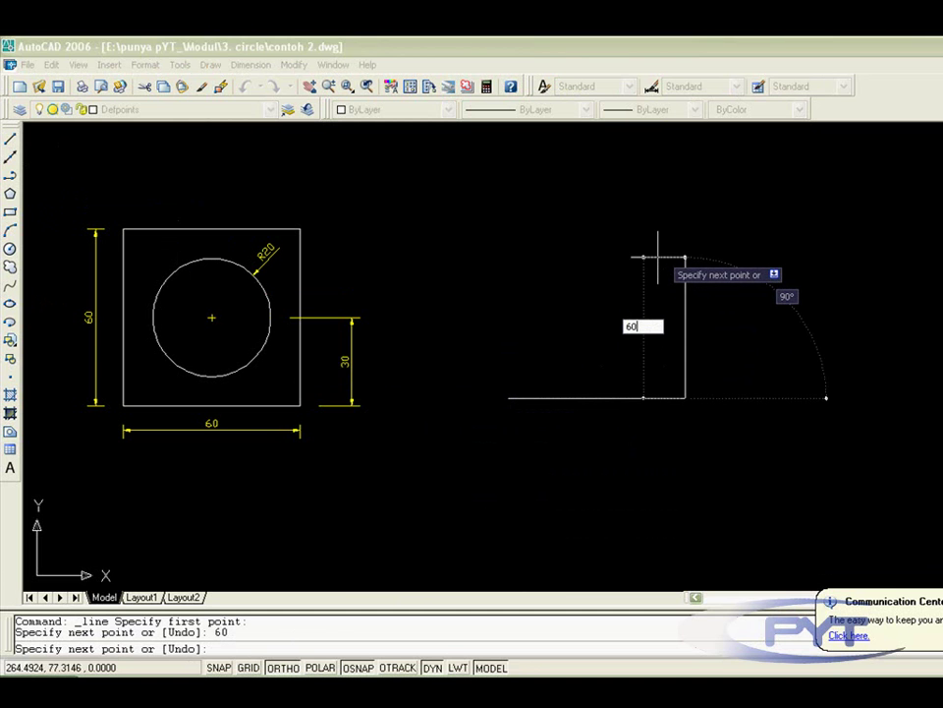
key("Return")
type("6")
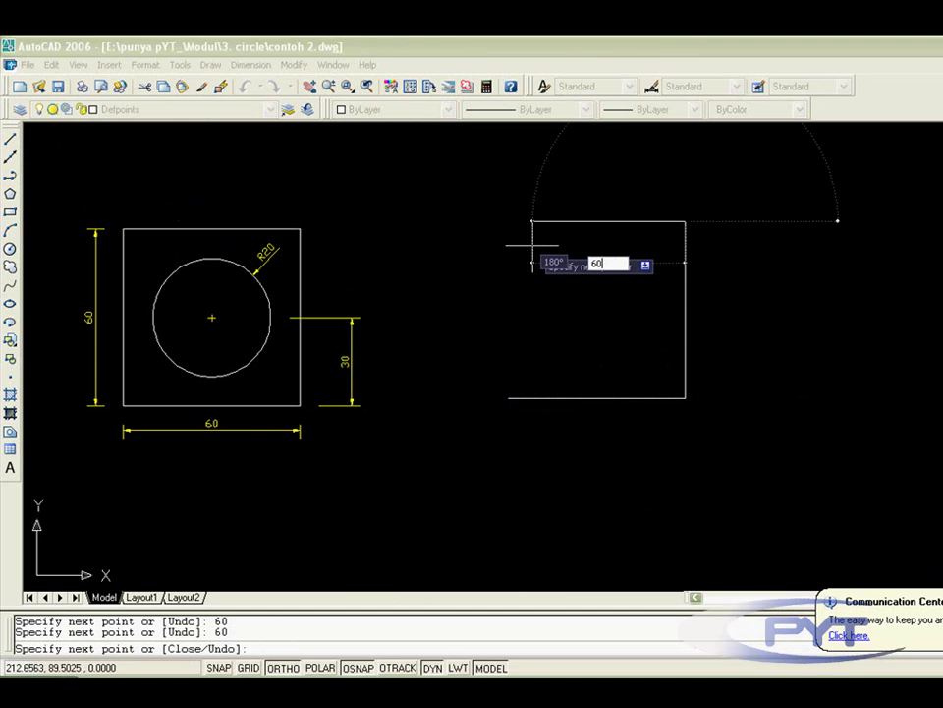
key("Return")
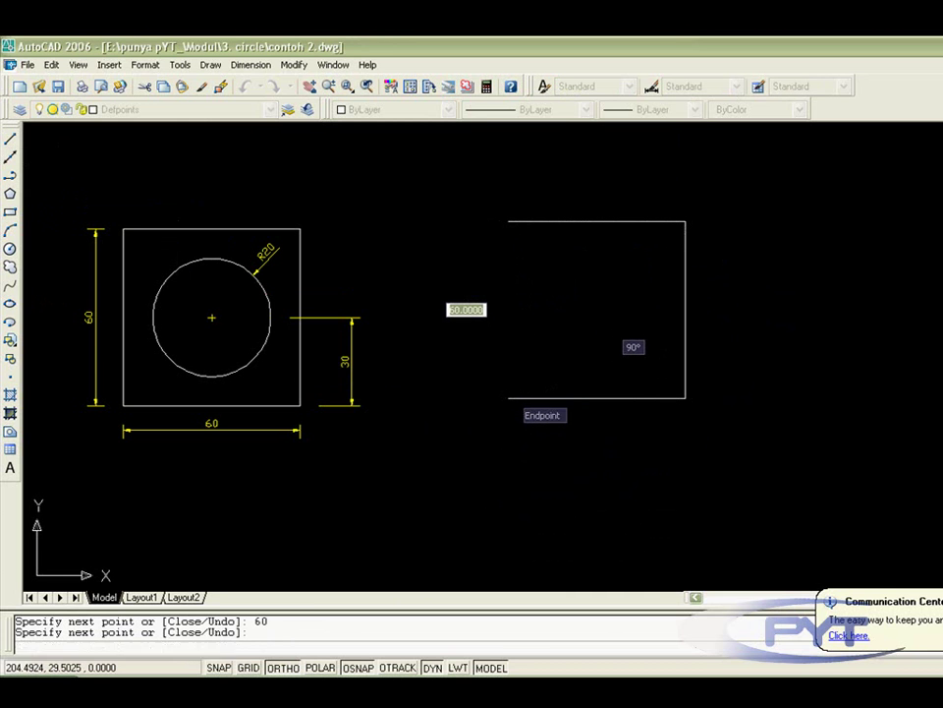
left_click(508, 398)
right_click(513, 393)
key("Escape")
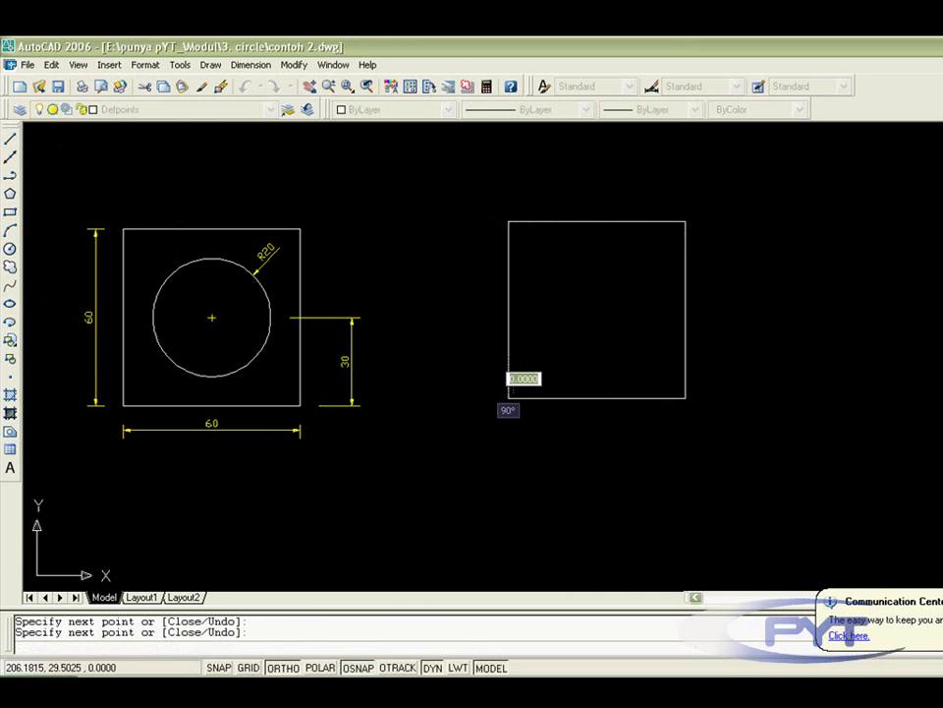
key("Return")
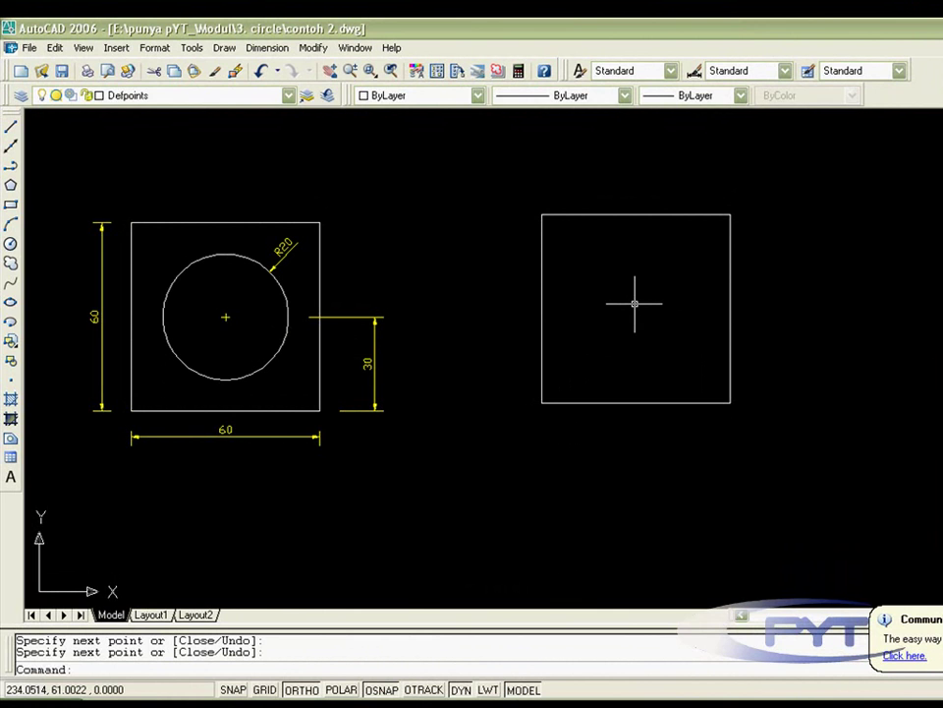
Step: Turn on Endpoint, Midpoint and Center object snaps through the OSNAP settings
right_click(388, 691)
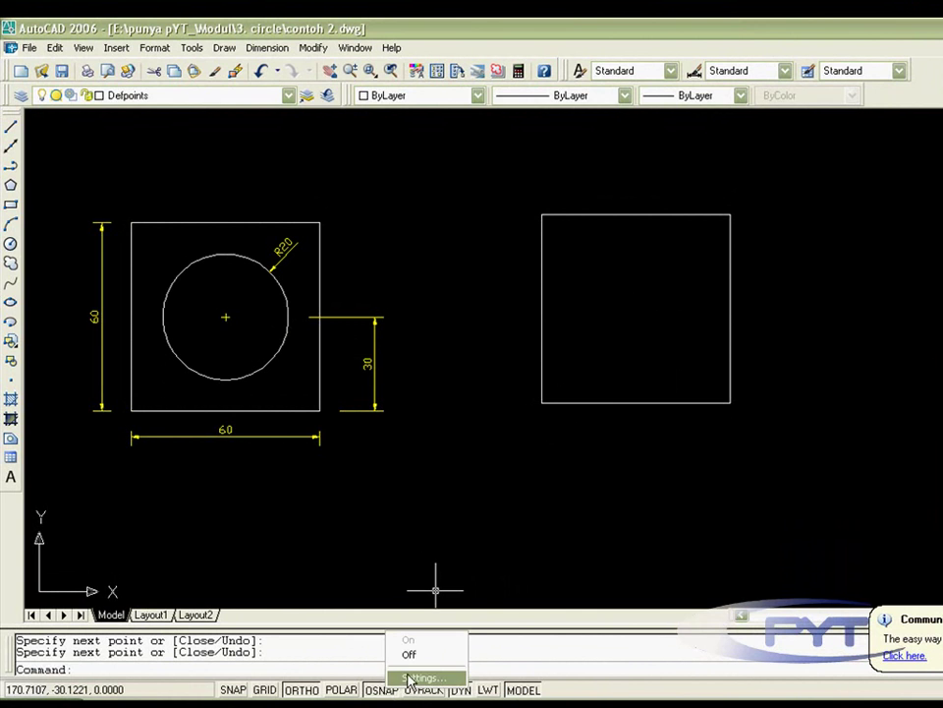
left_click(418, 676)
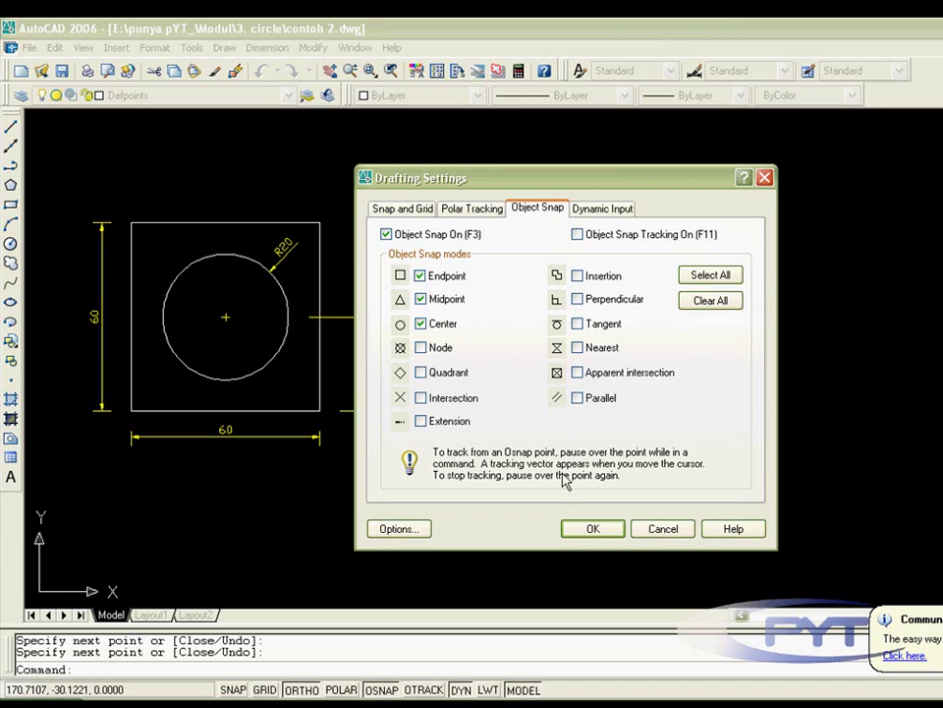
left_click(593, 528)
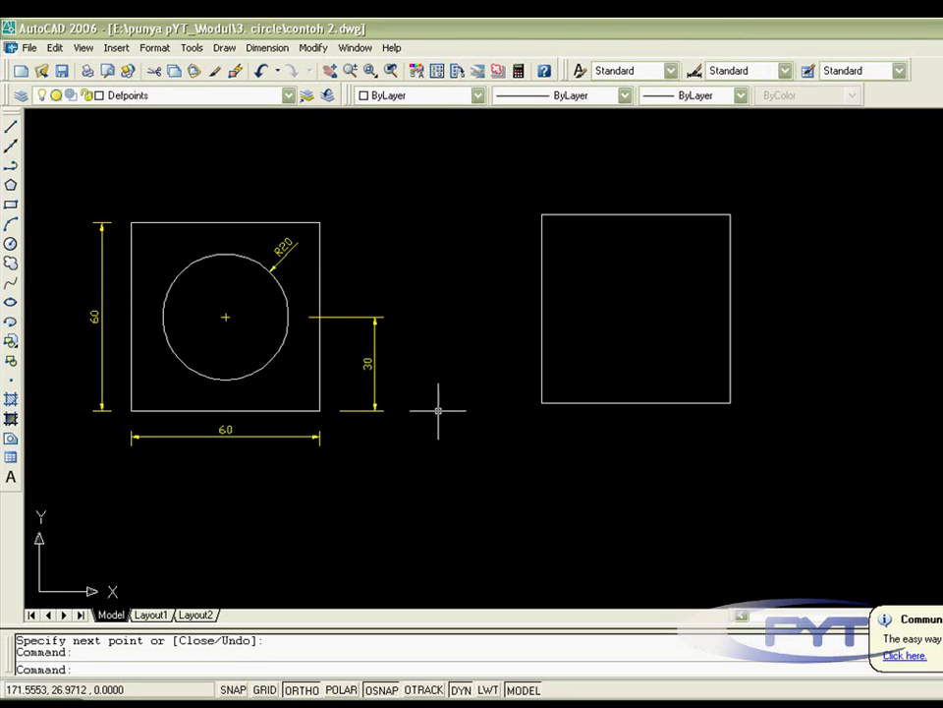
Step: Draw a 30-unit vertical line upward from the midpoint of the square's bottom edge
left_click(12, 128)
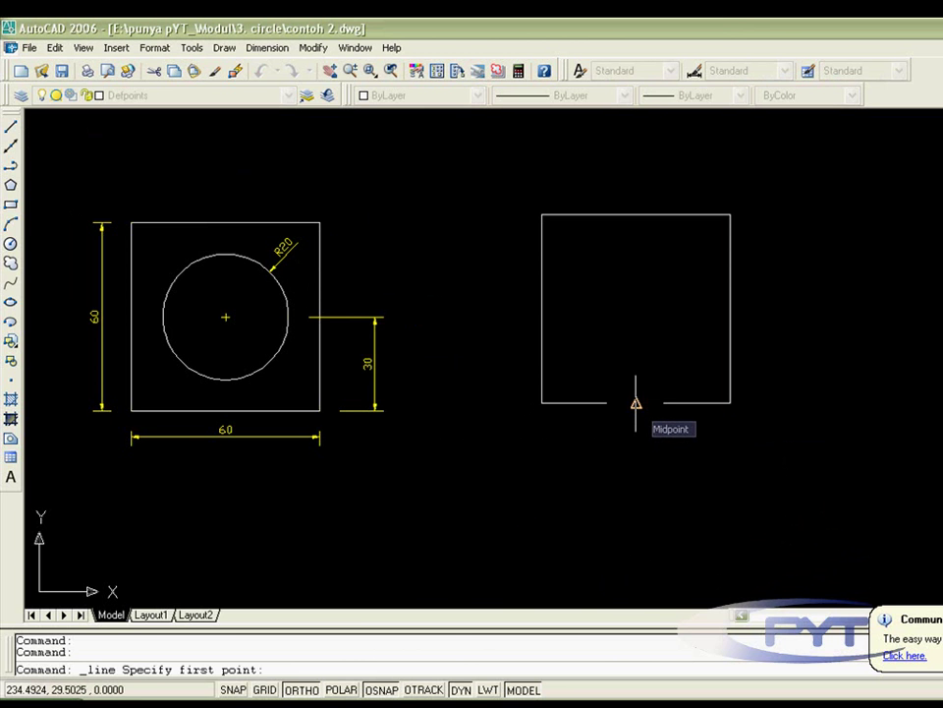
left_click(635, 403)
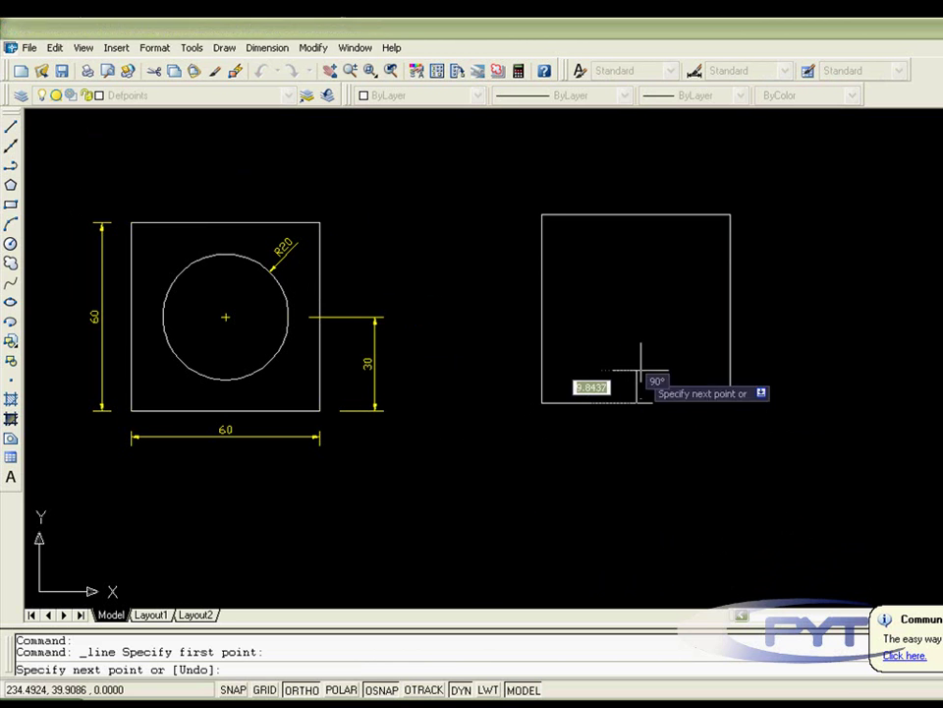
type("30")
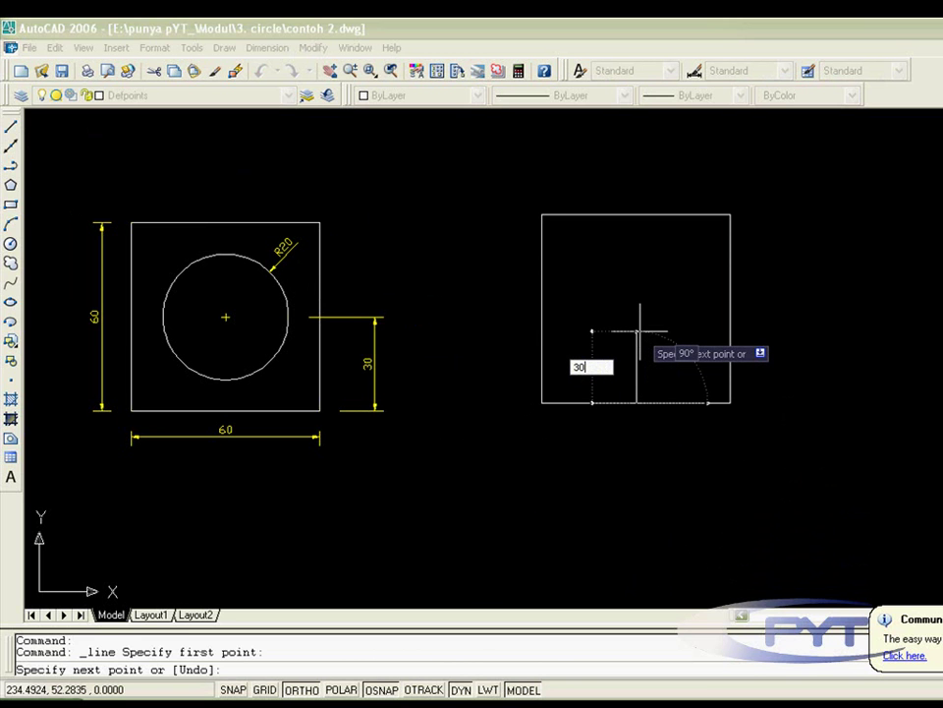
key("Return")
key("Return")
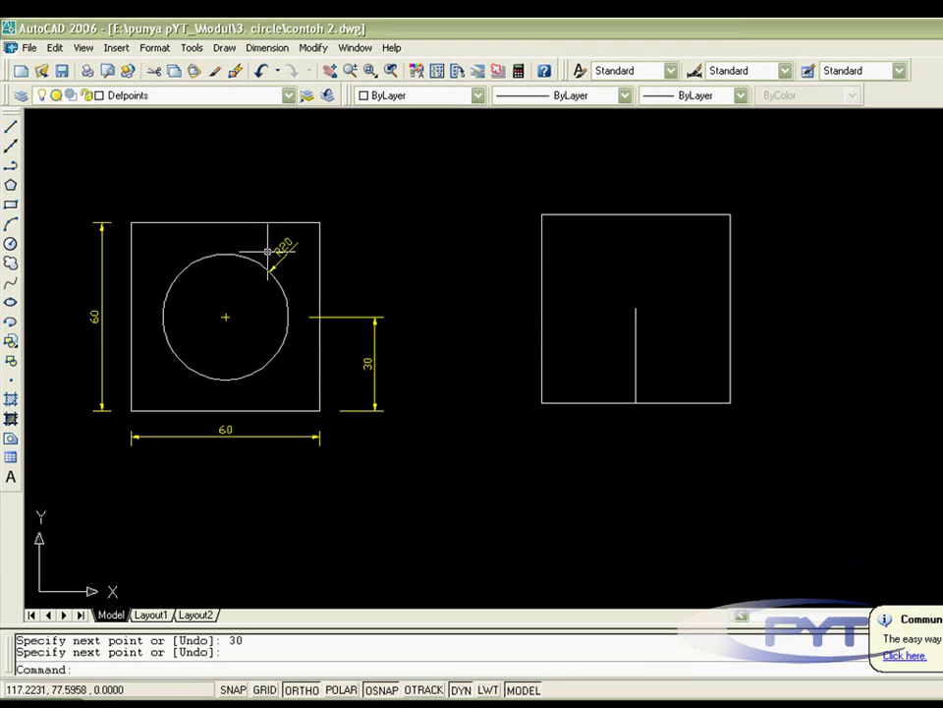
Step: Draw a radius-20 circle centred on the guide line's top endpoint
type("c")
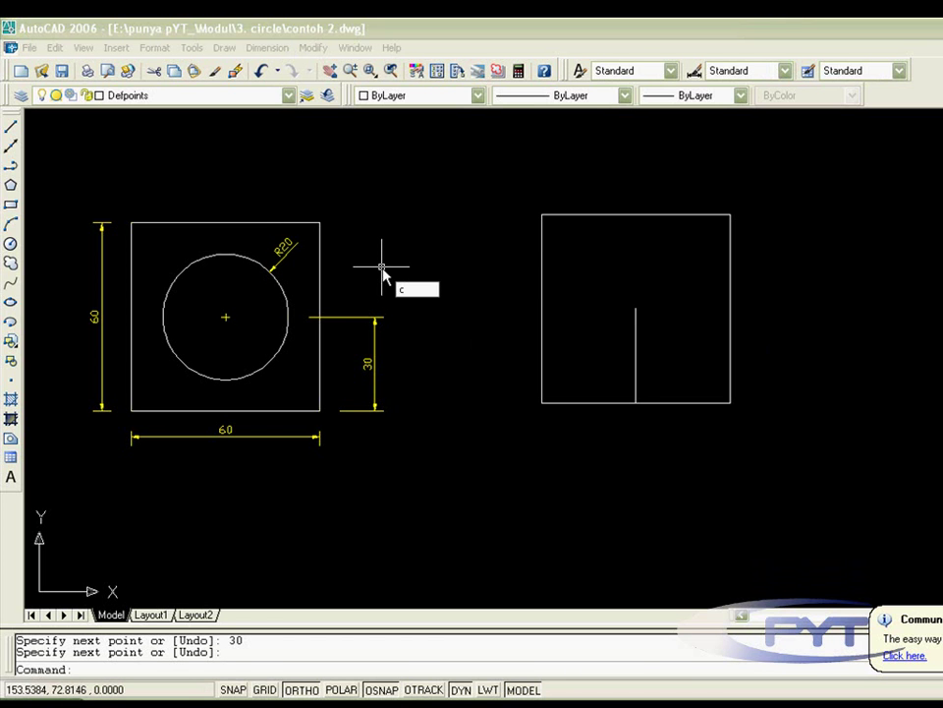
key("Return")
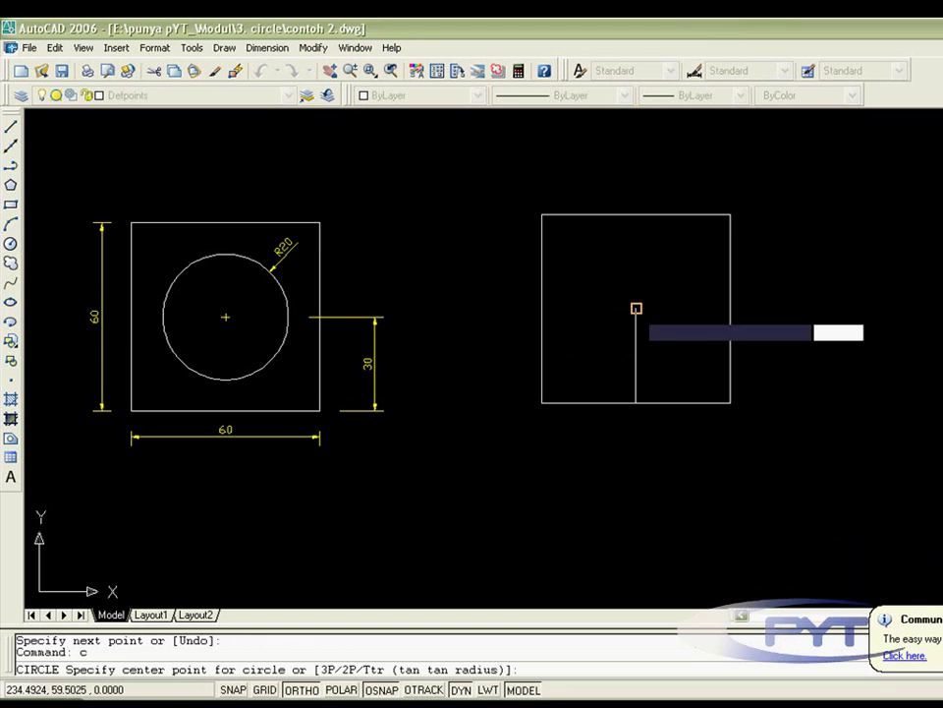
left_click(636, 309)
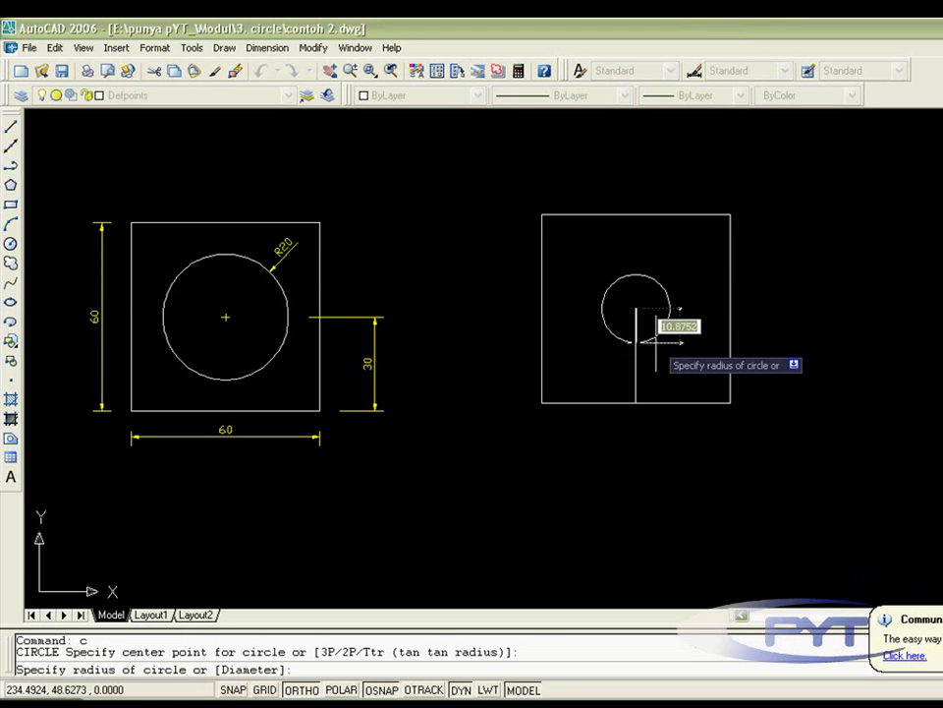
type("2")
key("Return")
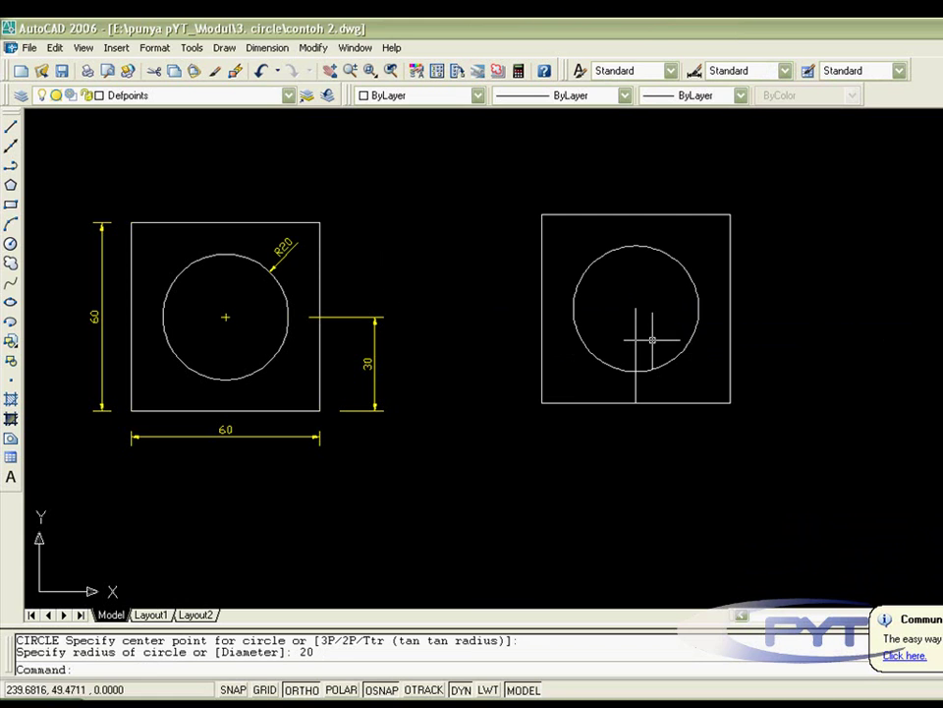
Step: Erase the vertical construction line inside the square
left_click(636, 333)
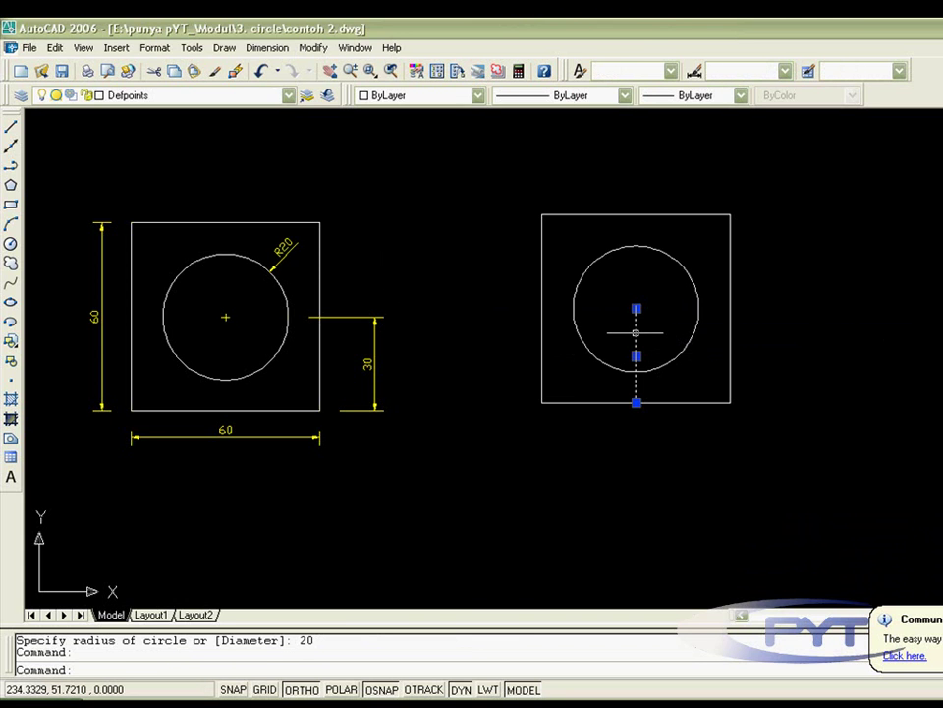
key("Delete")
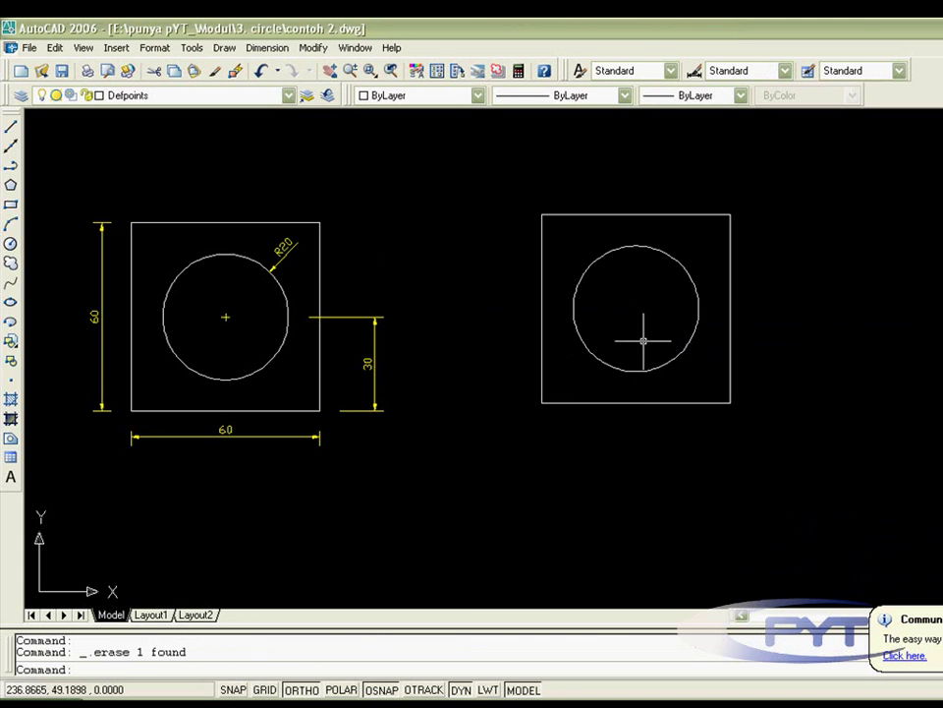